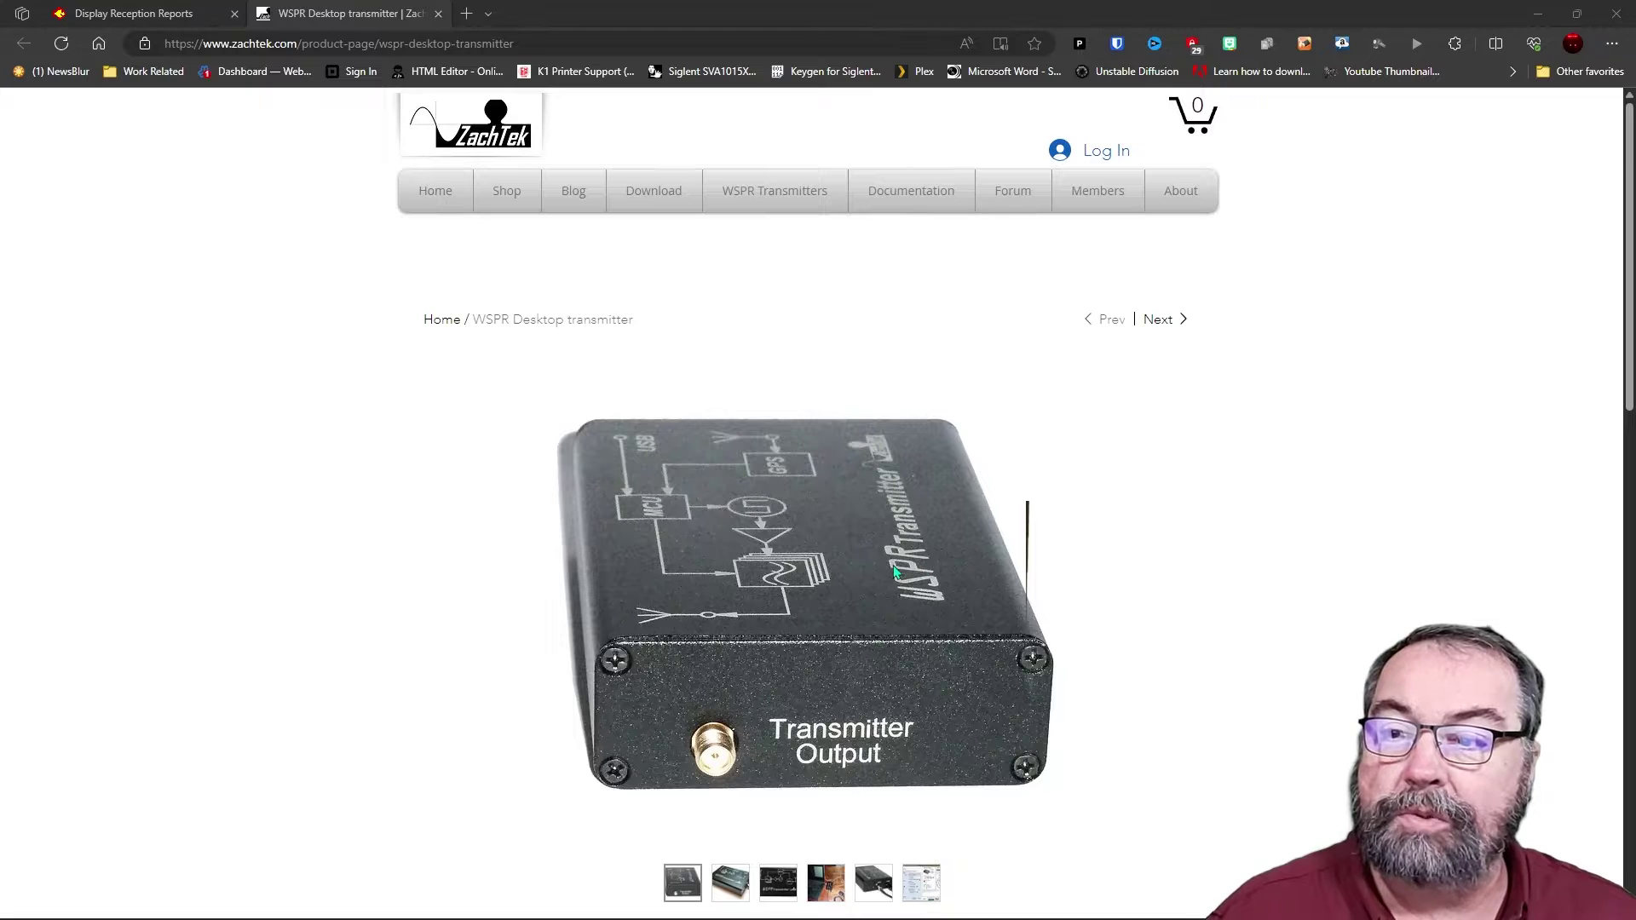
Step: View the WSPR Desktop transmitter's second photo and browse the following product pages through to the WSPR-TX XP Plus Transmitter
left_click(734, 880)
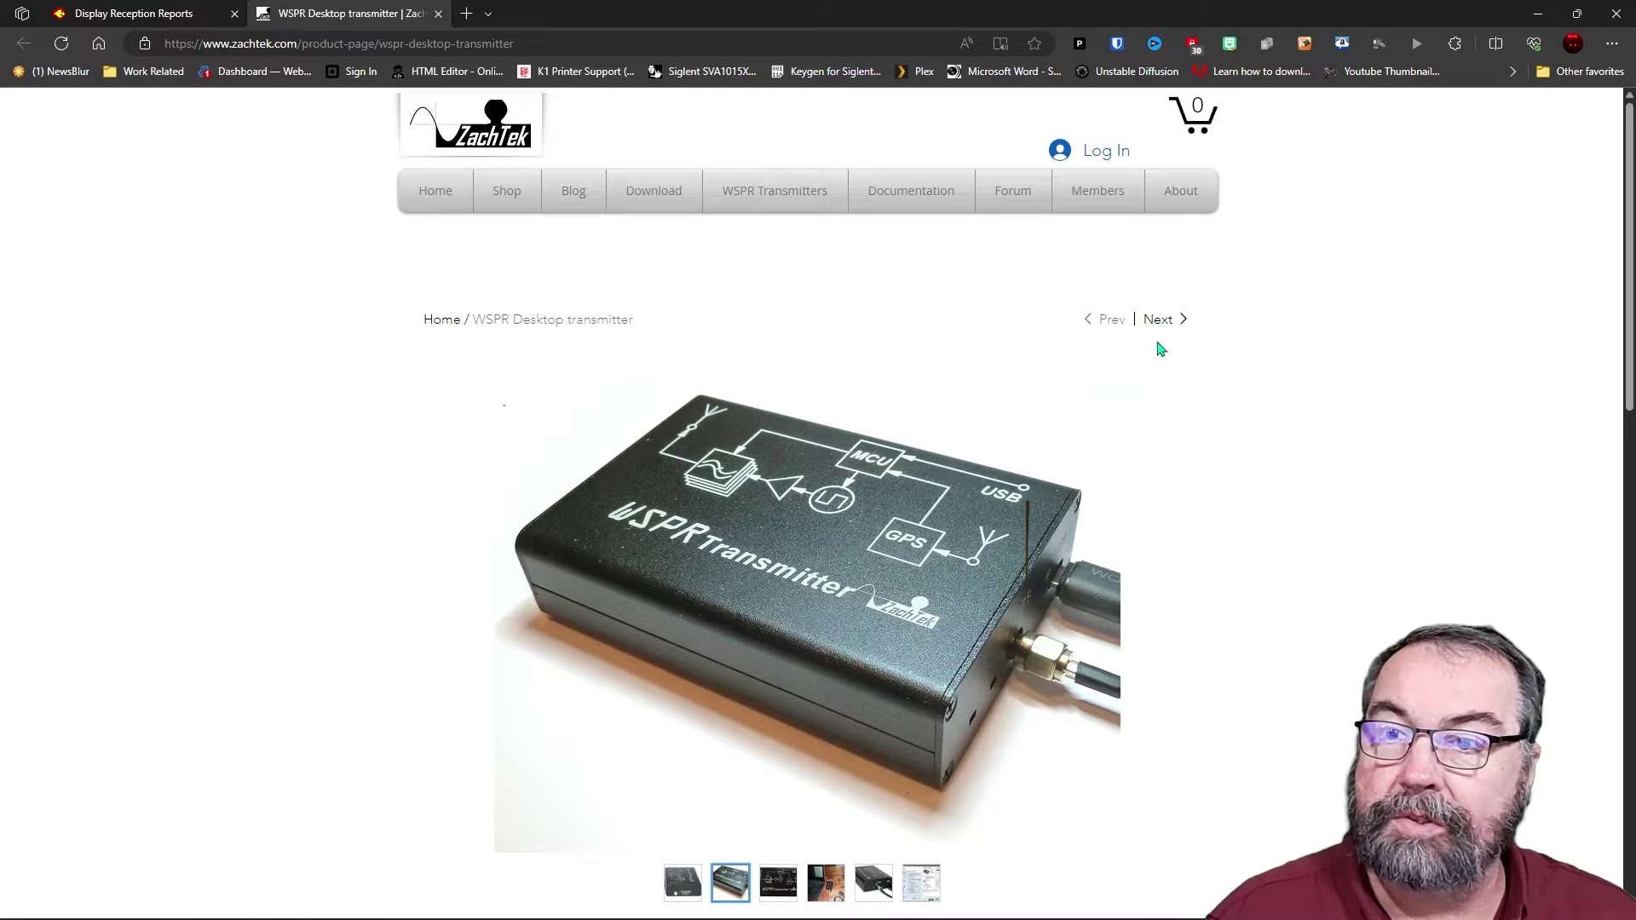
left_click(1159, 328)
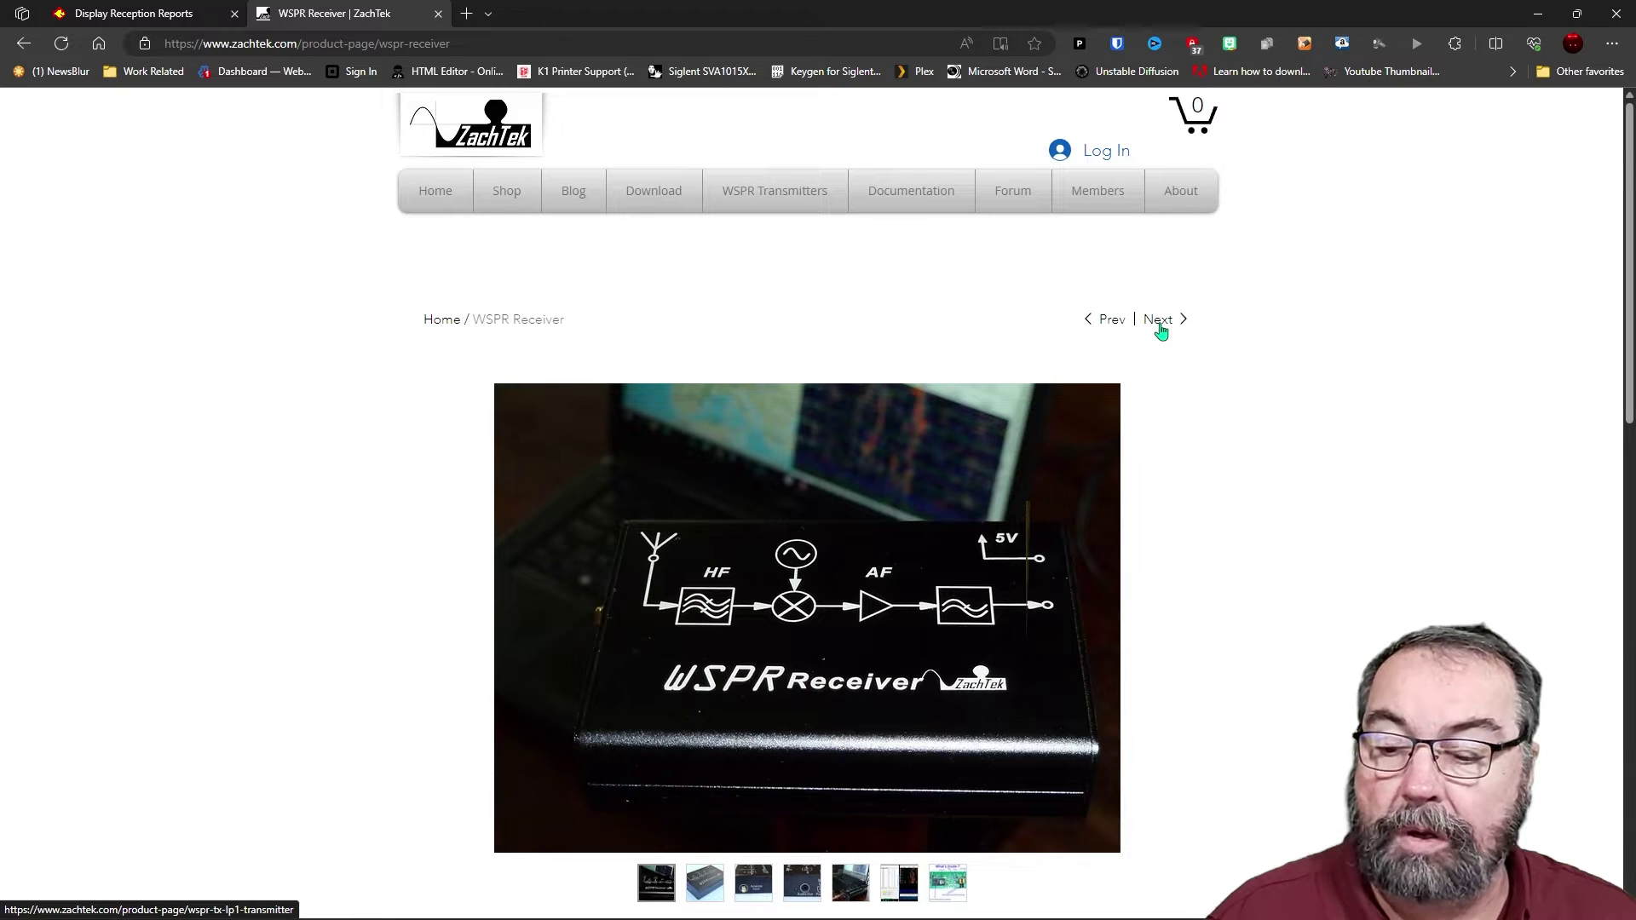
left_click(1160, 331)
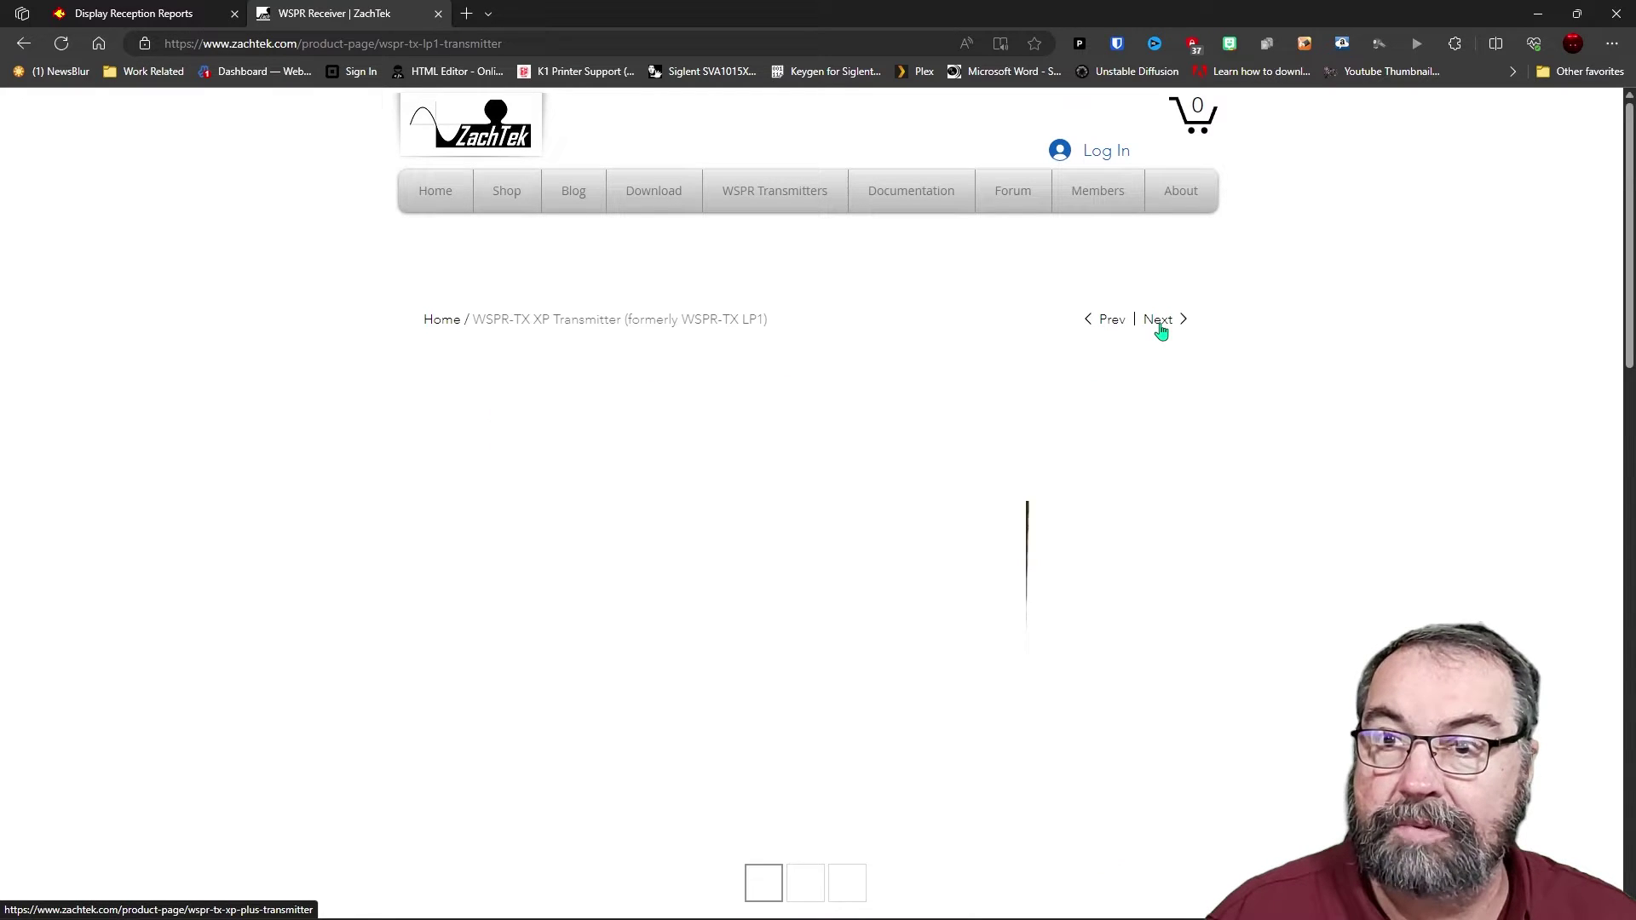
left_click(1158, 326)
Step: Browse the full ZachTek shop catalogue and open the WSPR Desktop transmitter's product page
left_click(507, 192)
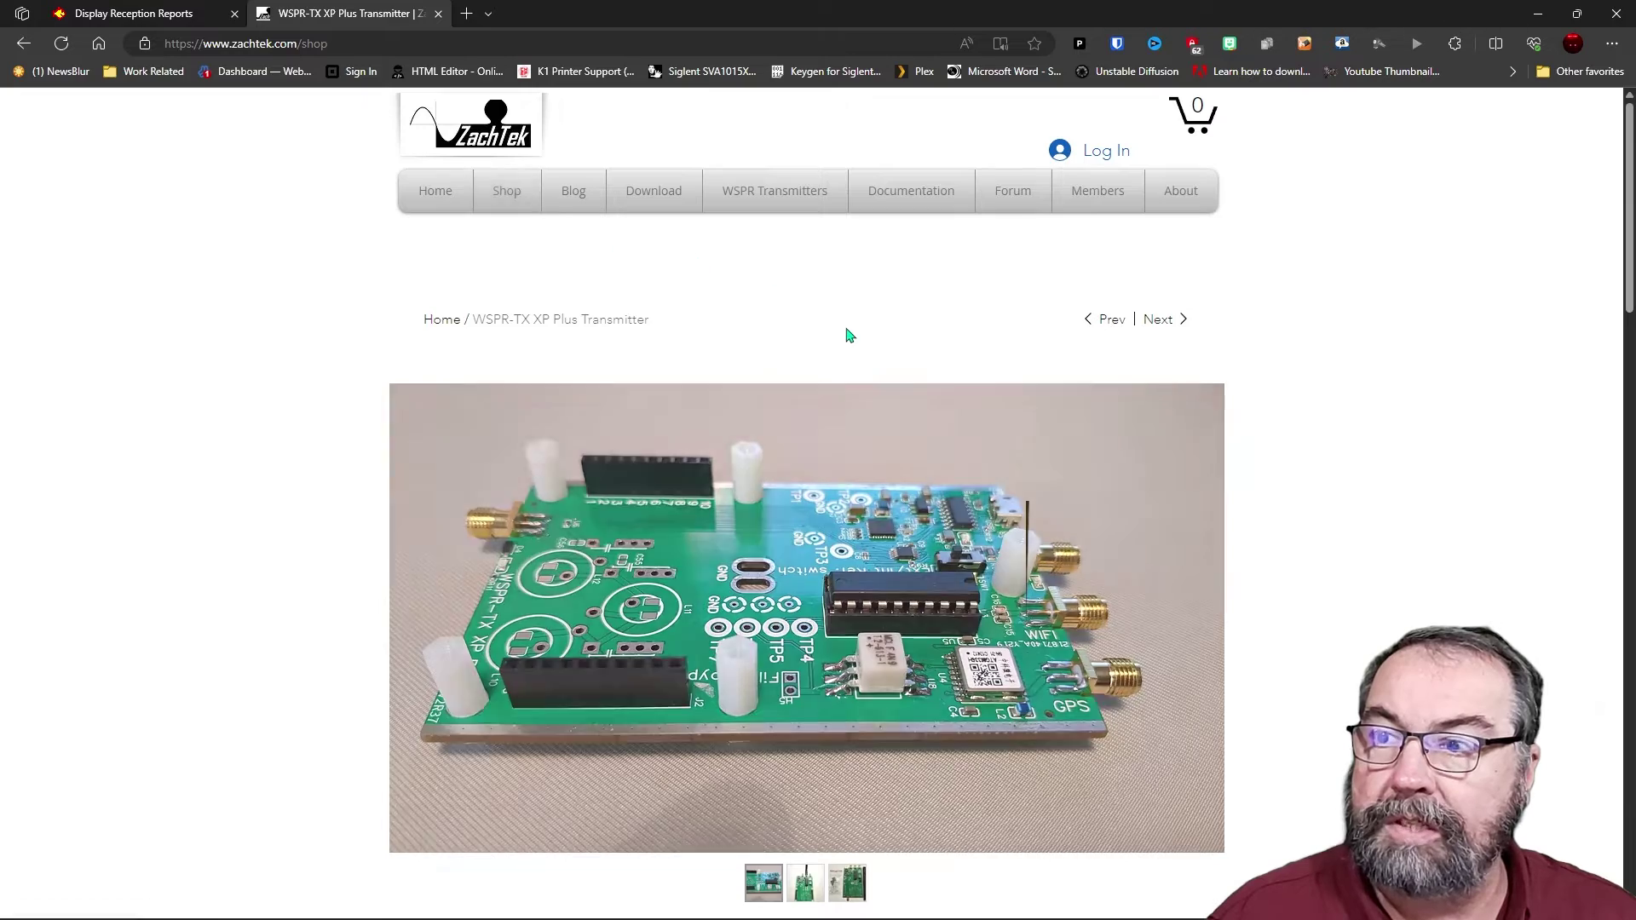
scroll(929, 417, "down", 1)
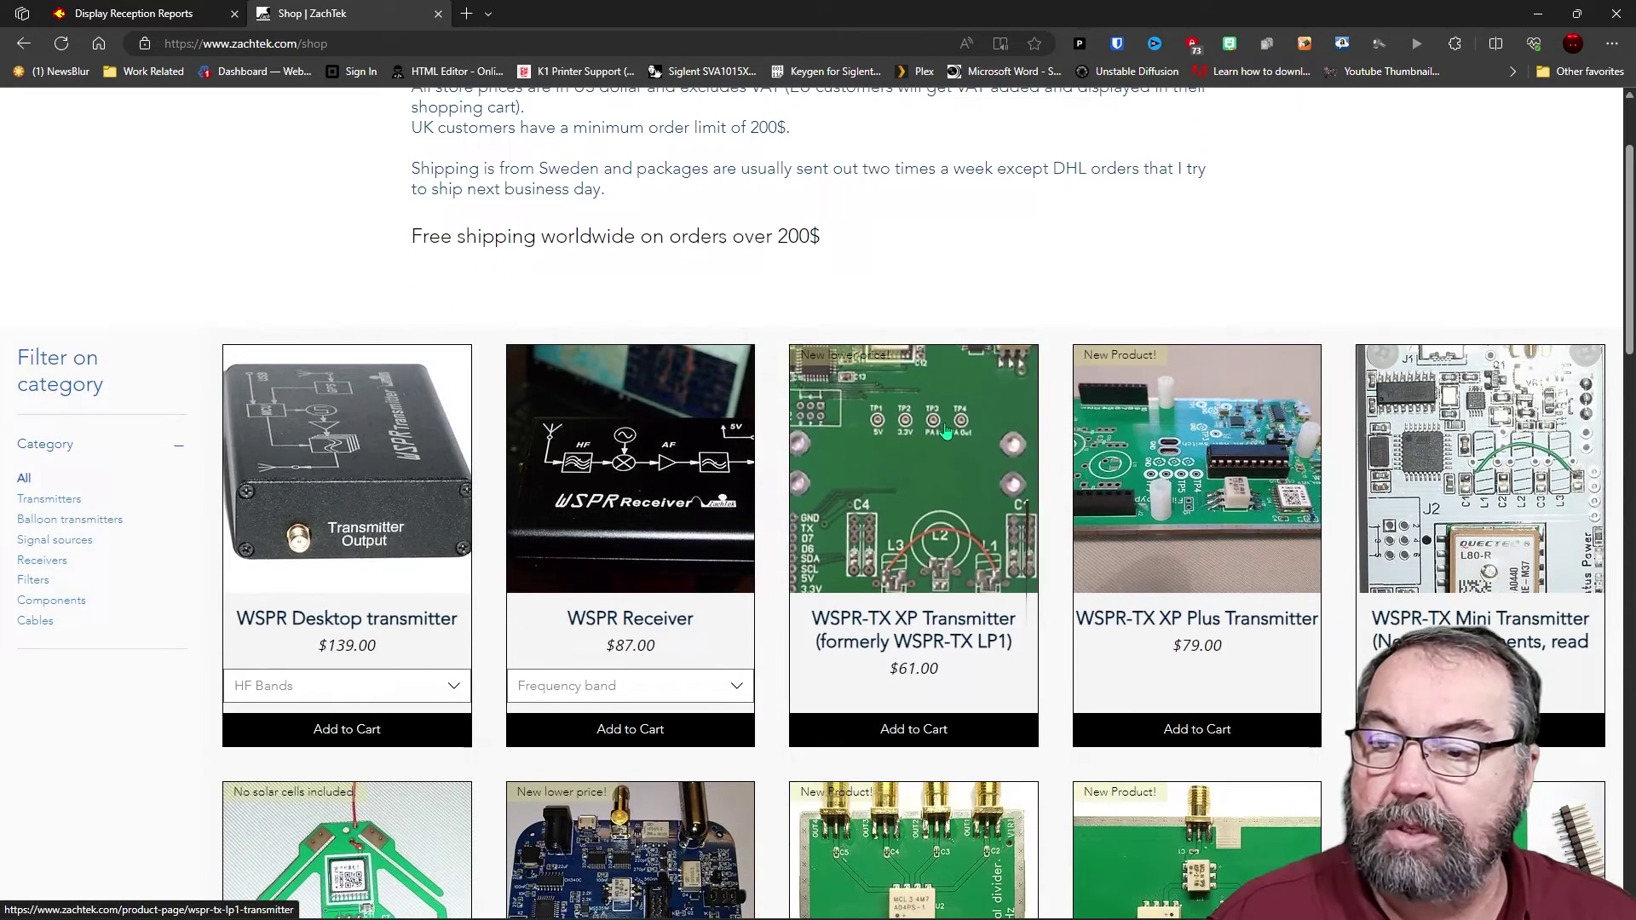
scroll(1202, 452, "down", 2)
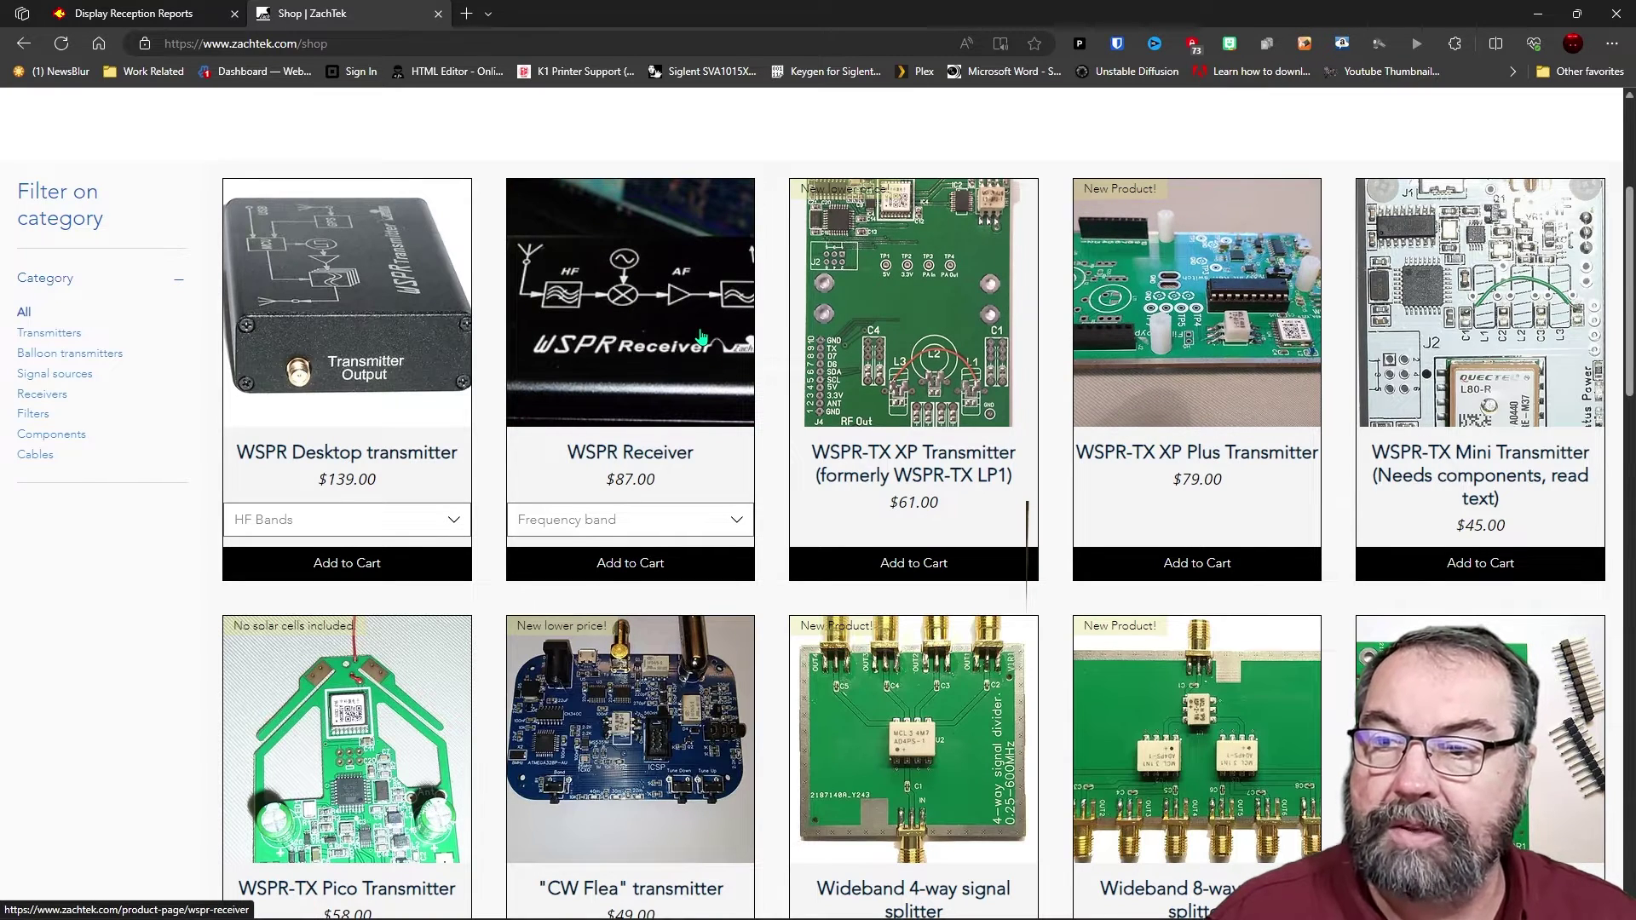
scroll(1081, 349, "down", 1)
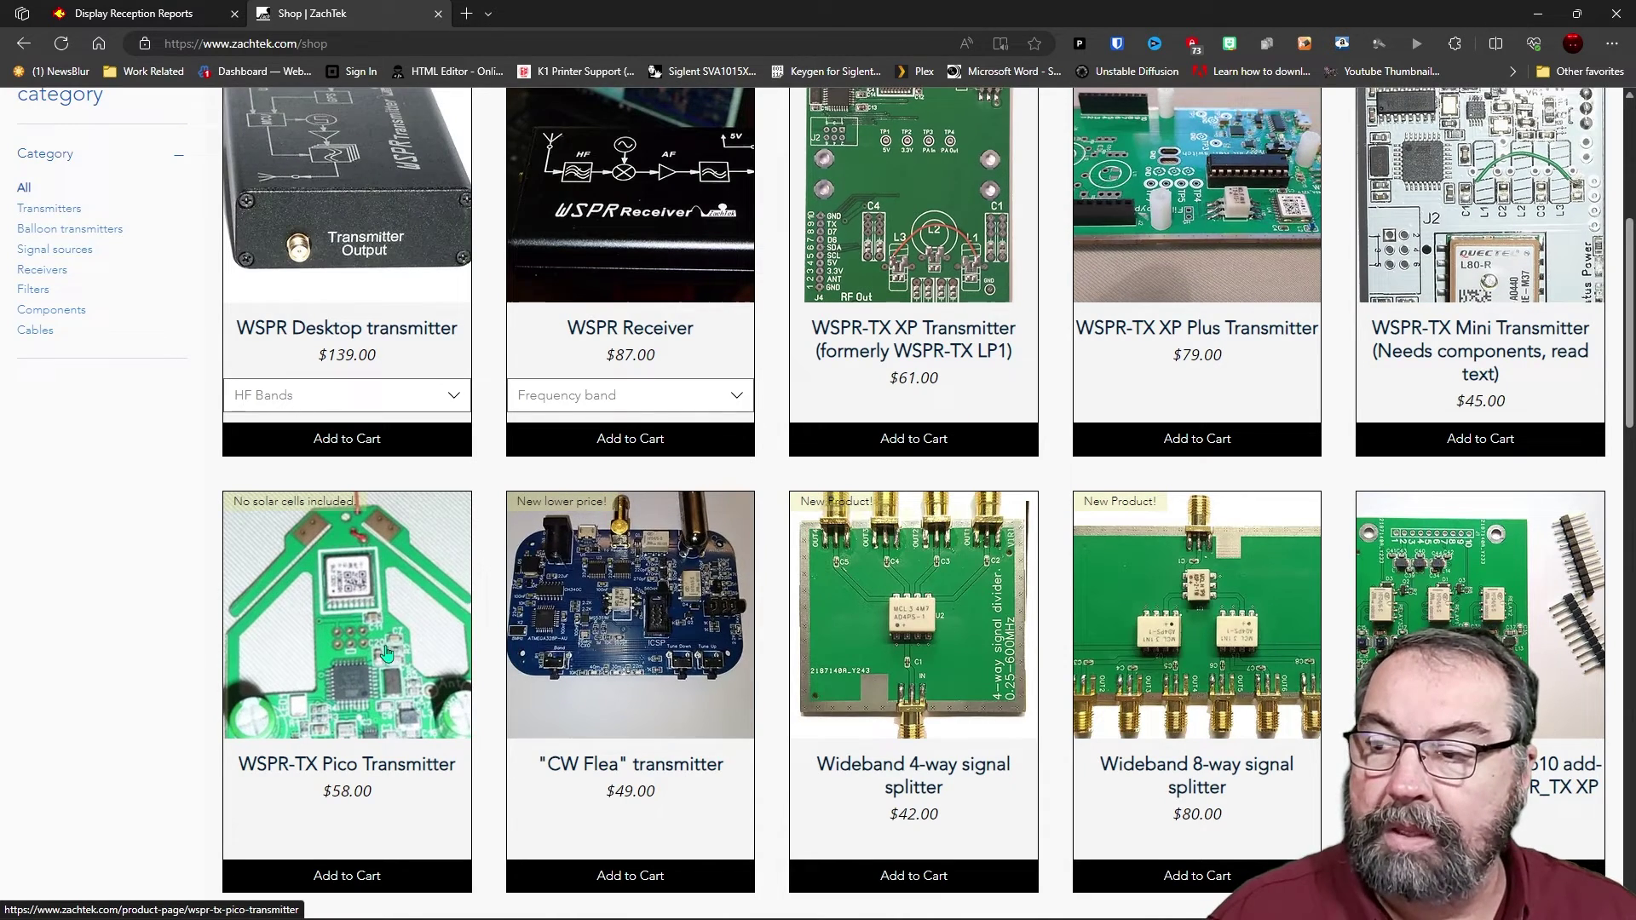
scroll(395, 640, "down", 1)
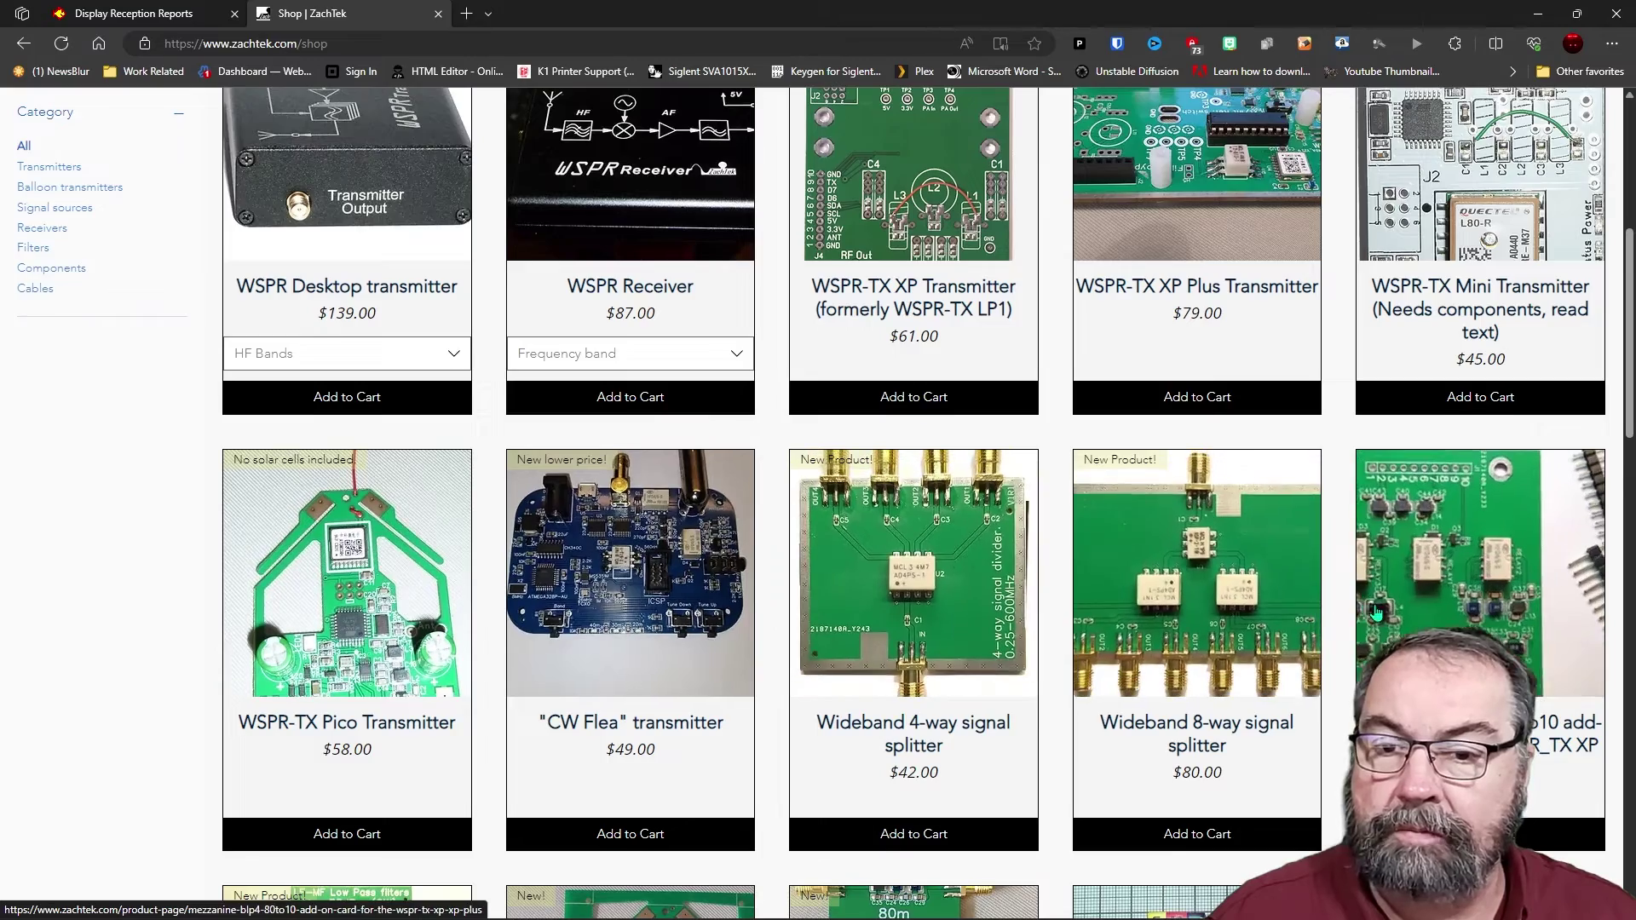
scroll(1357, 632, "down", 3)
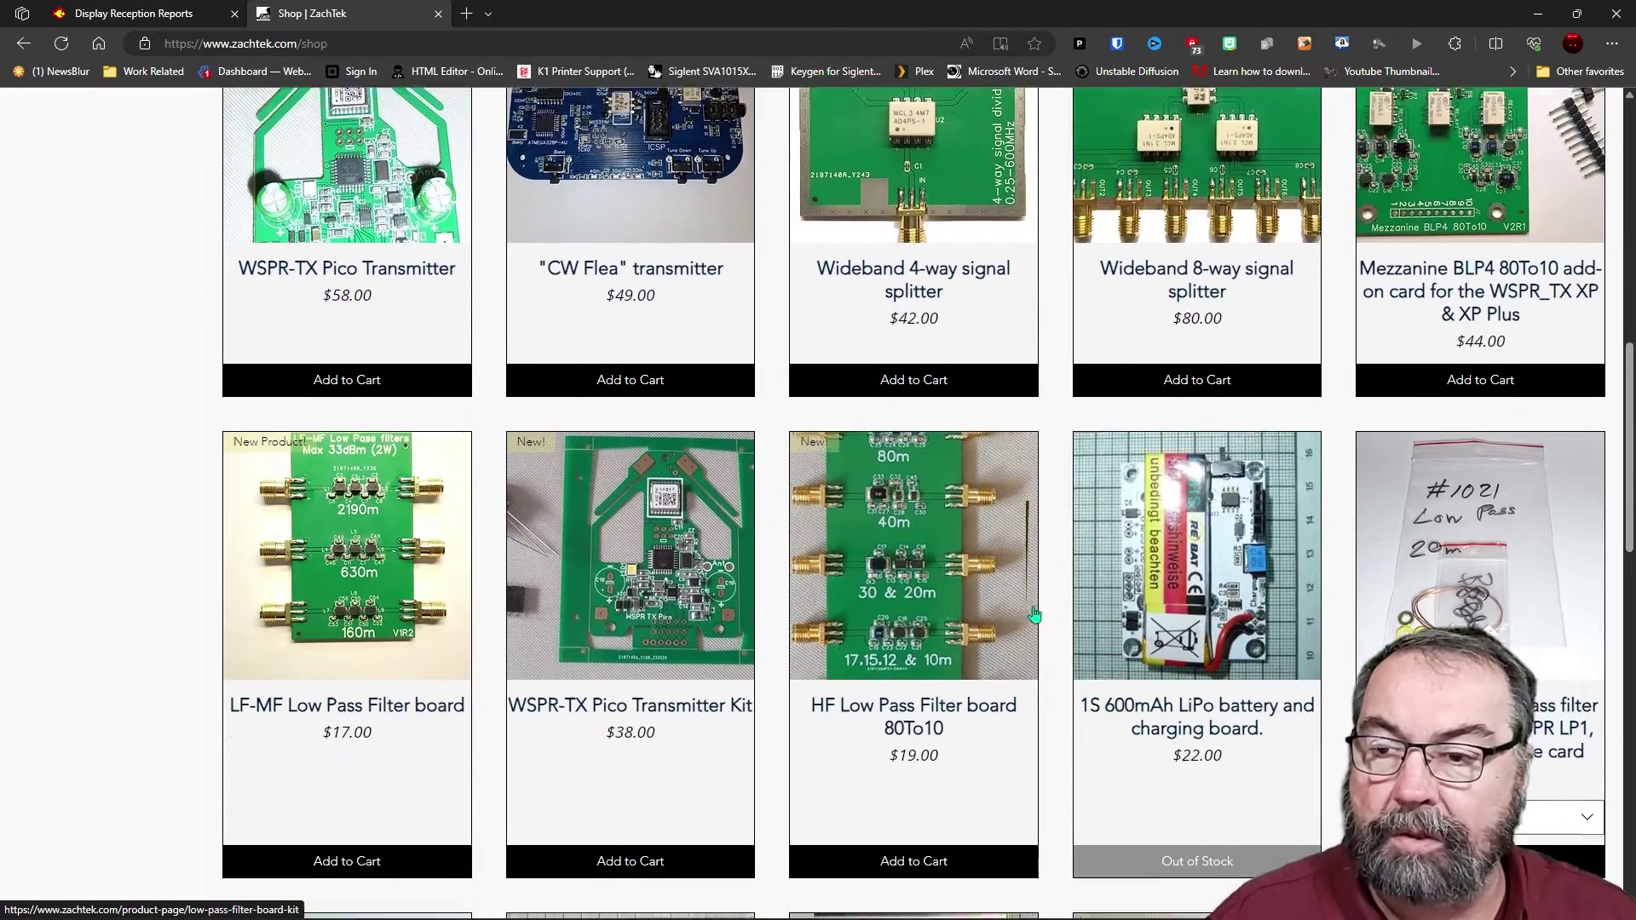
scroll(886, 546, "down", 2)
scroll(886, 545, "up", 10)
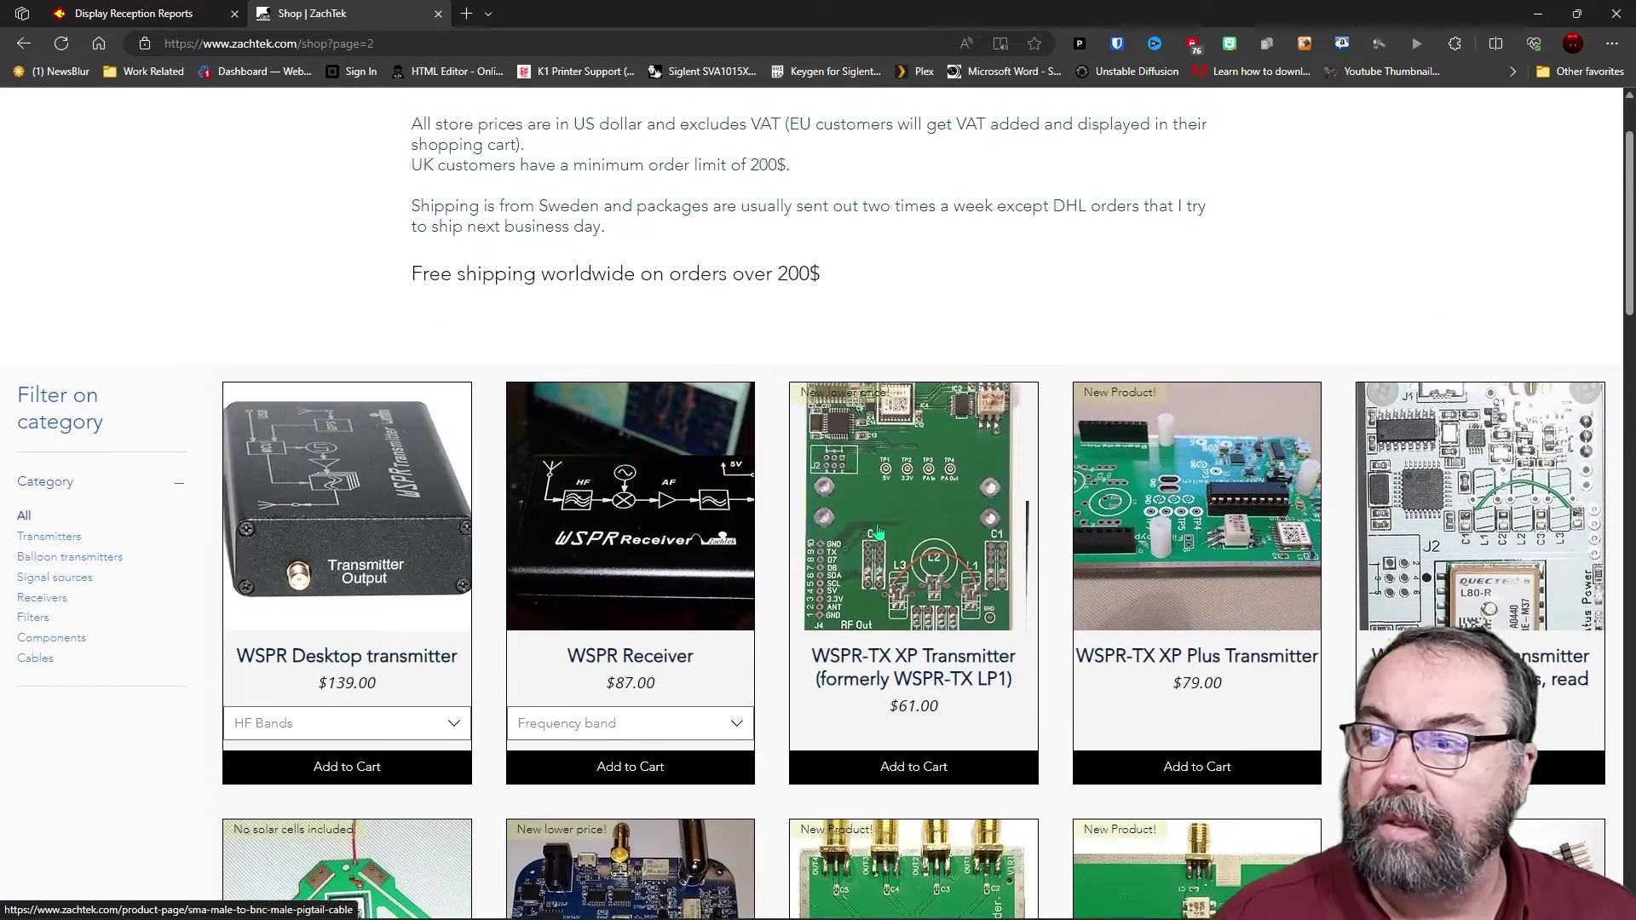
left_click(263, 617)
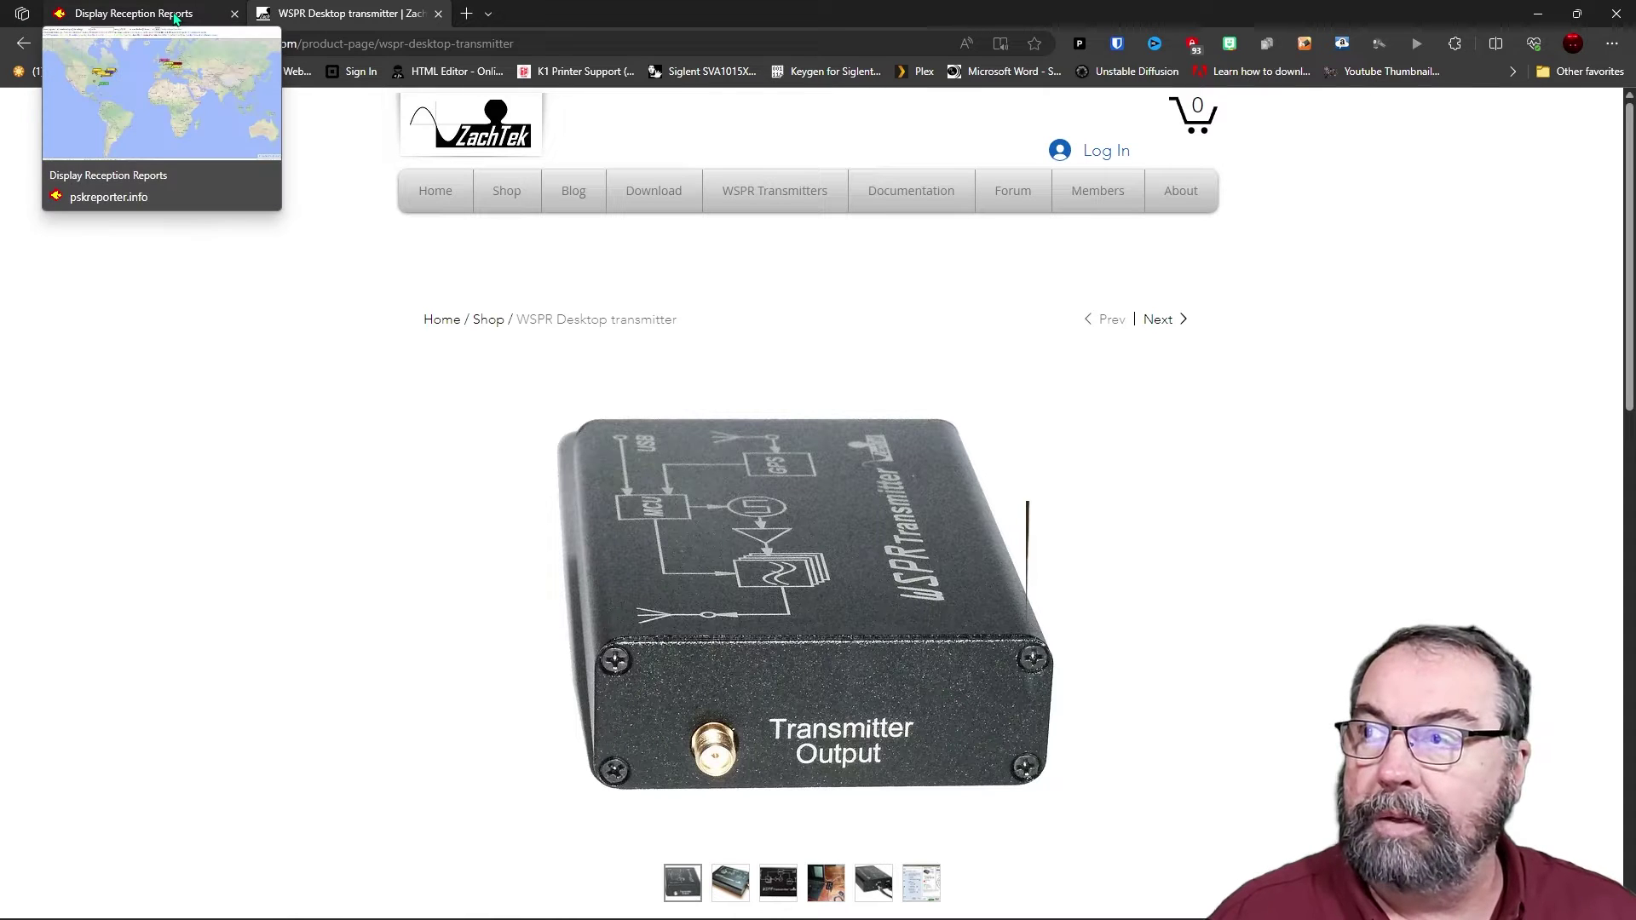
Step: Switch to the PSK Reporter map and show the WSPR reception reports for the last 3 hours
left_click(173, 17)
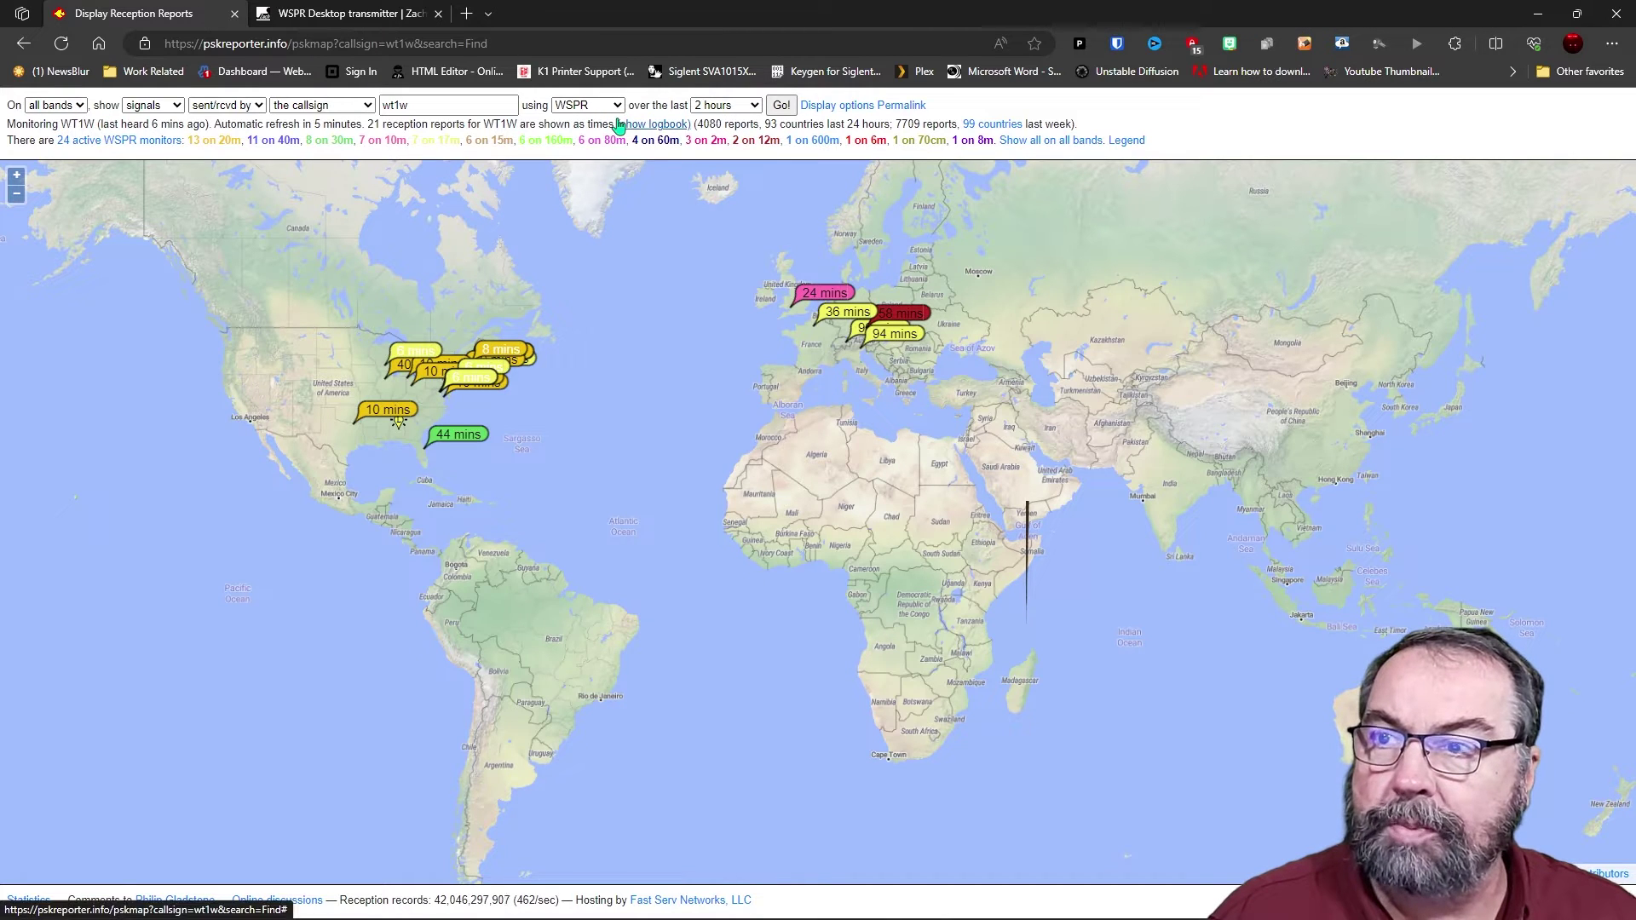
left_click(728, 105)
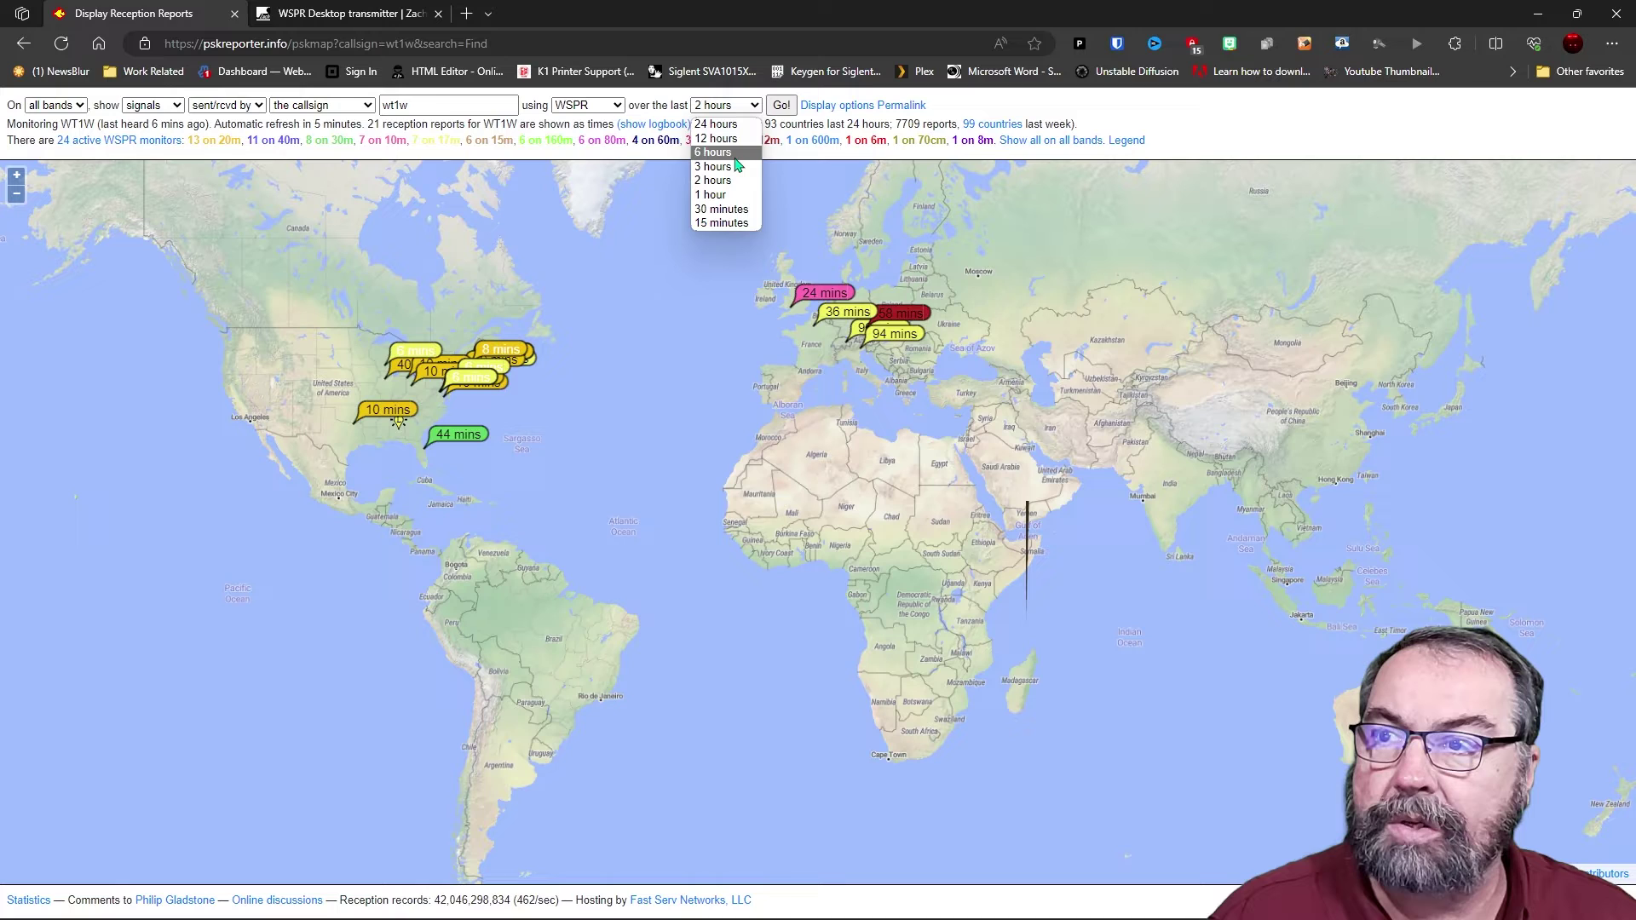
left_click(737, 166)
left_click(777, 105)
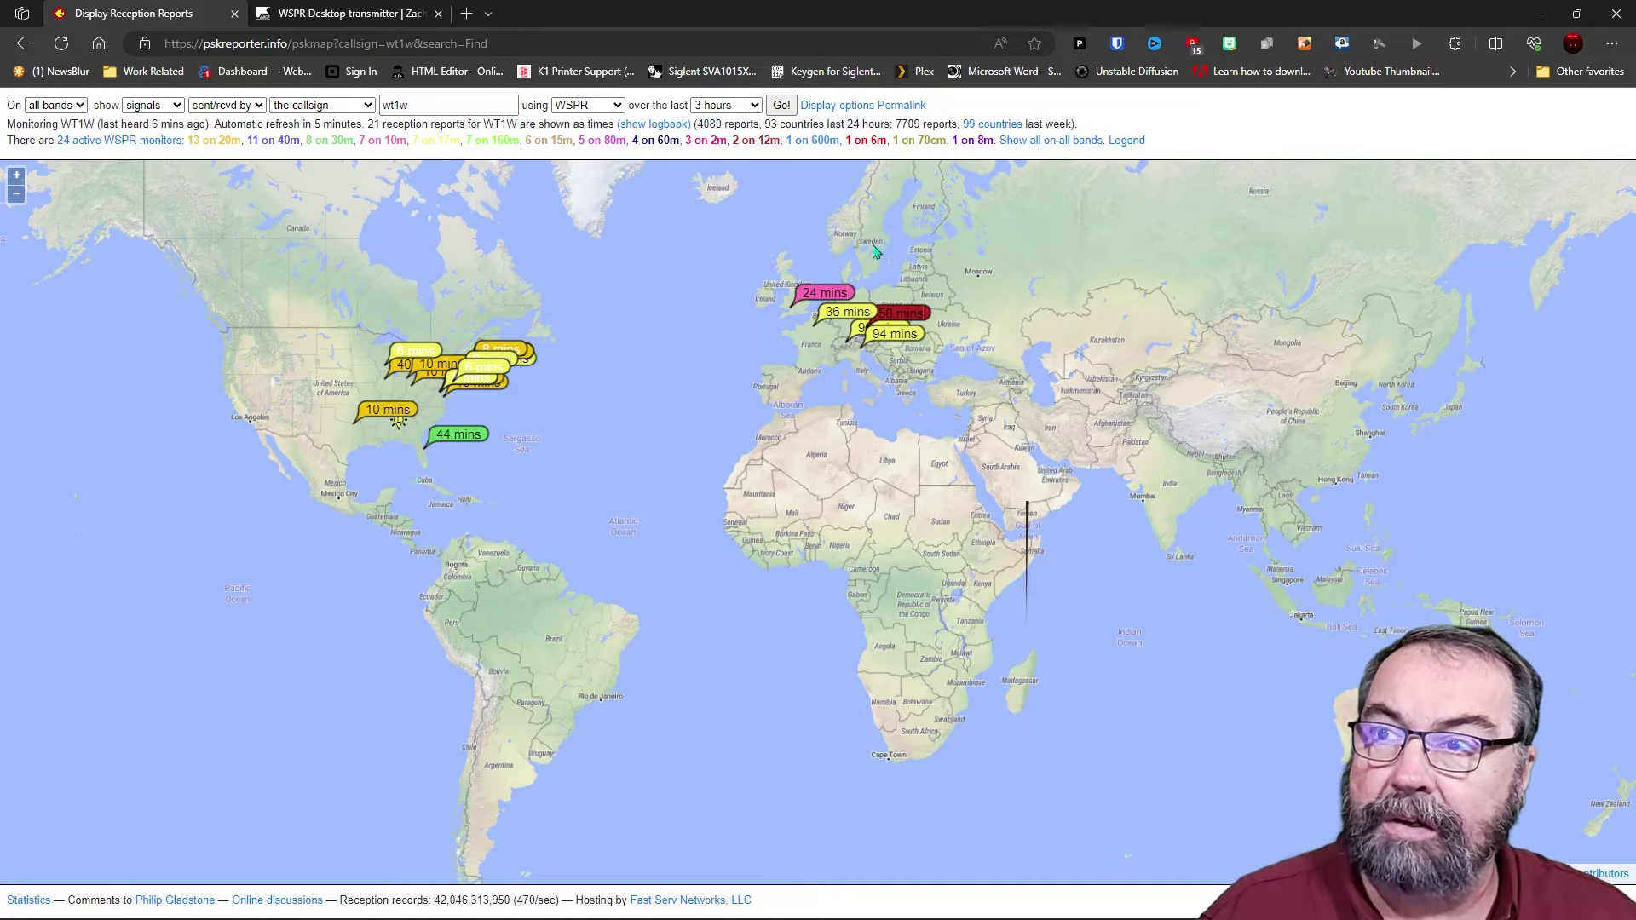
Step: Inspect the reception report details of the markers in France, England and the eastern United States
mouse_move(914, 318)
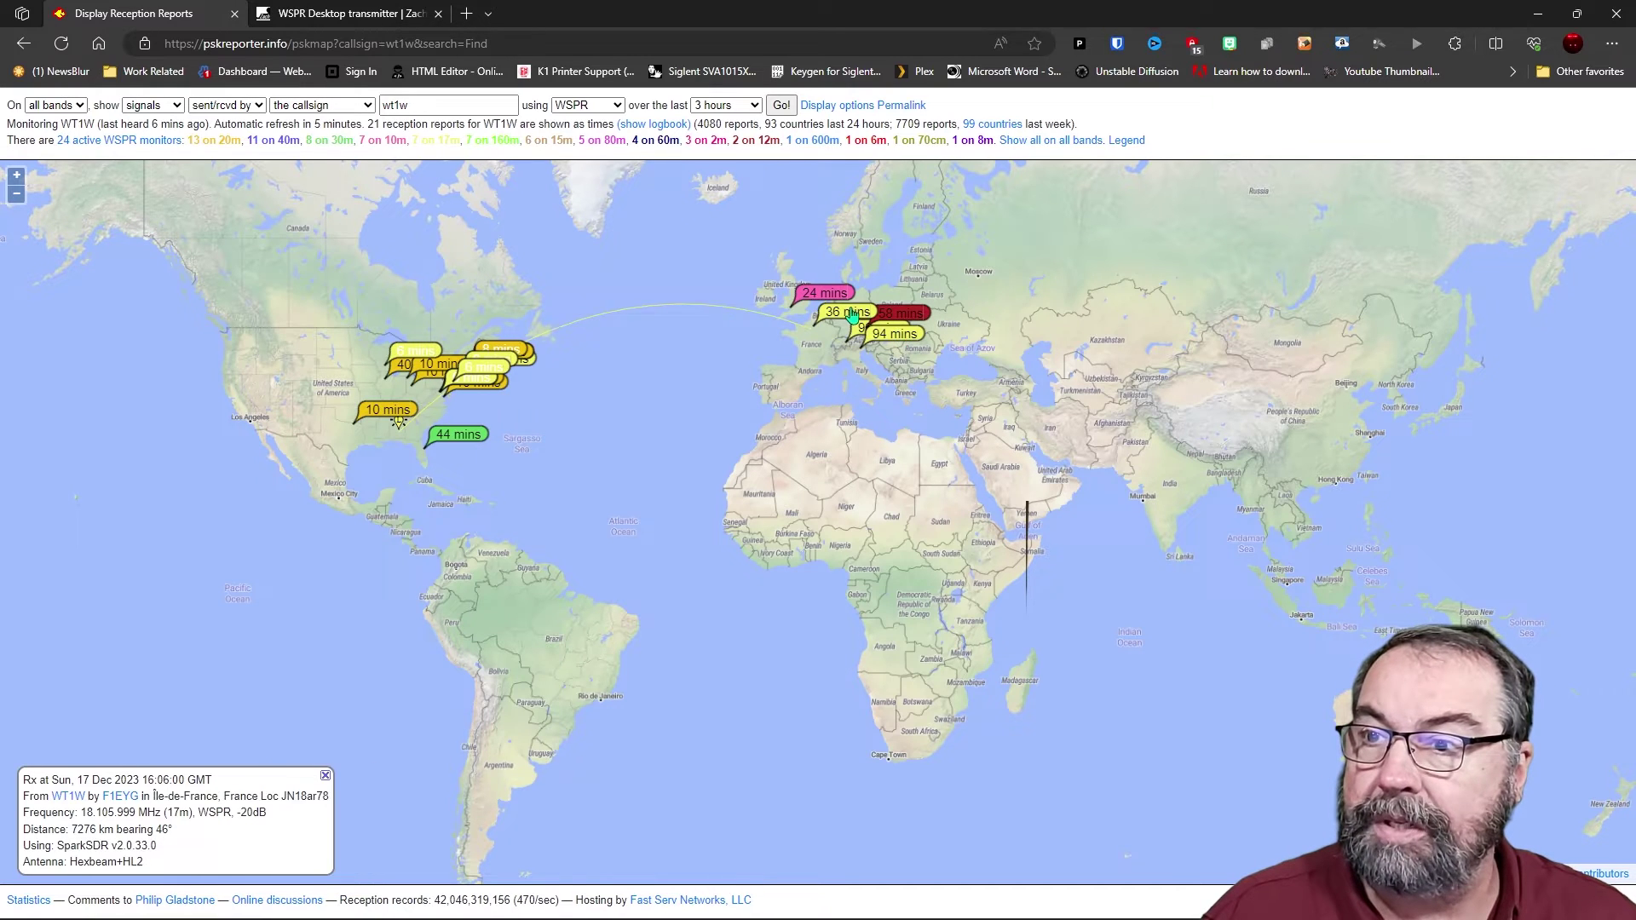
mouse_move(831, 300)
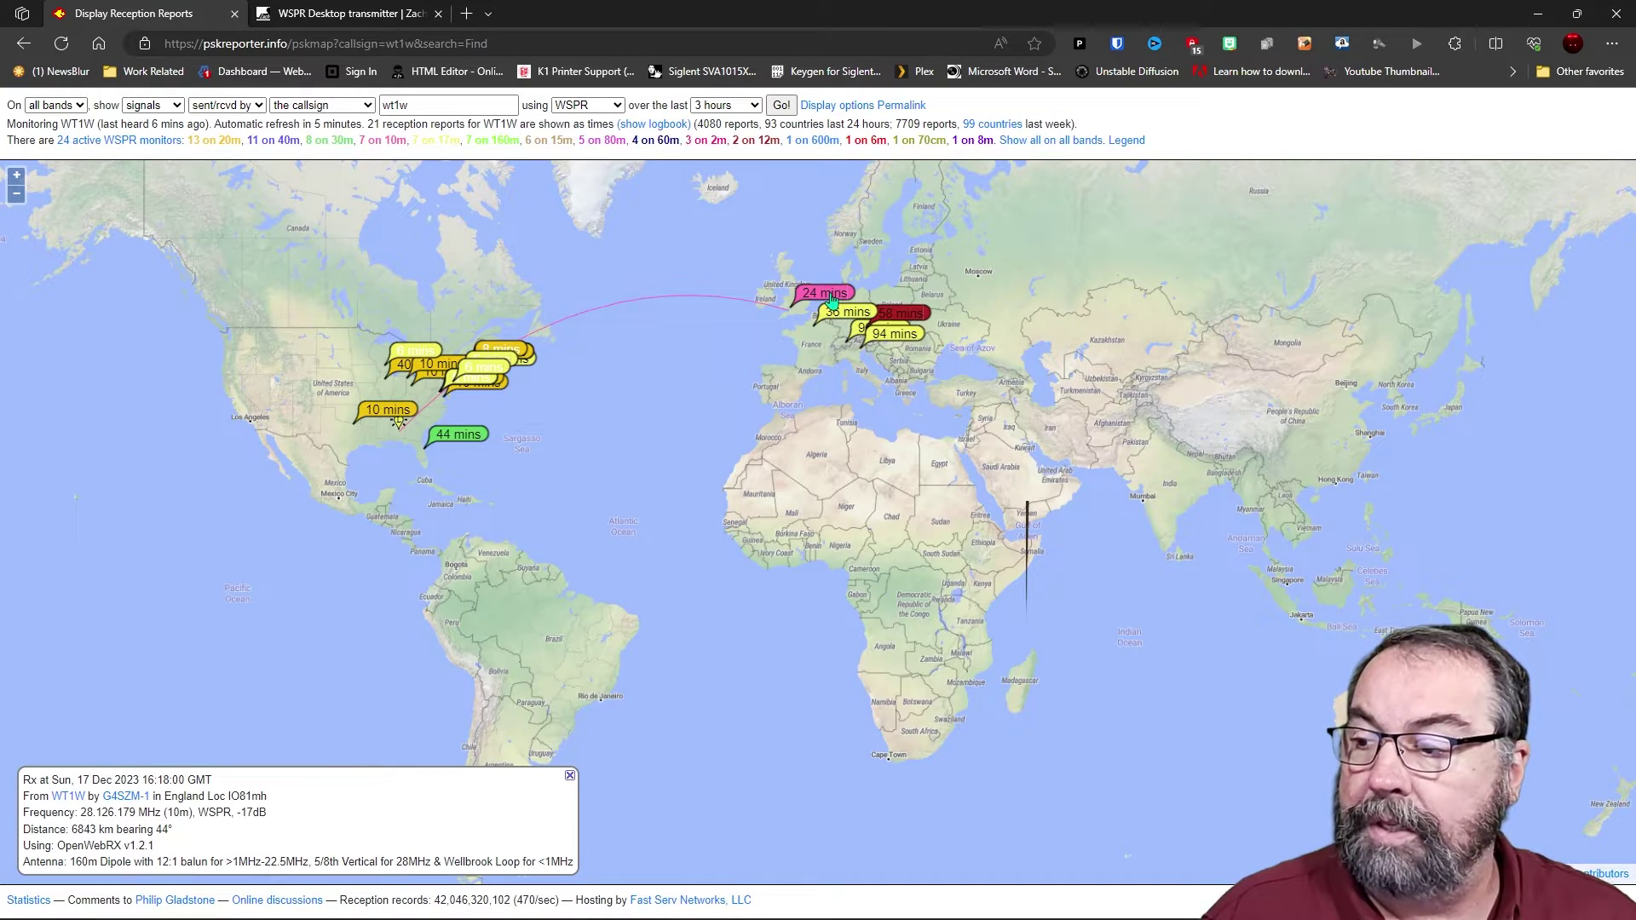
mouse_move(502, 367)
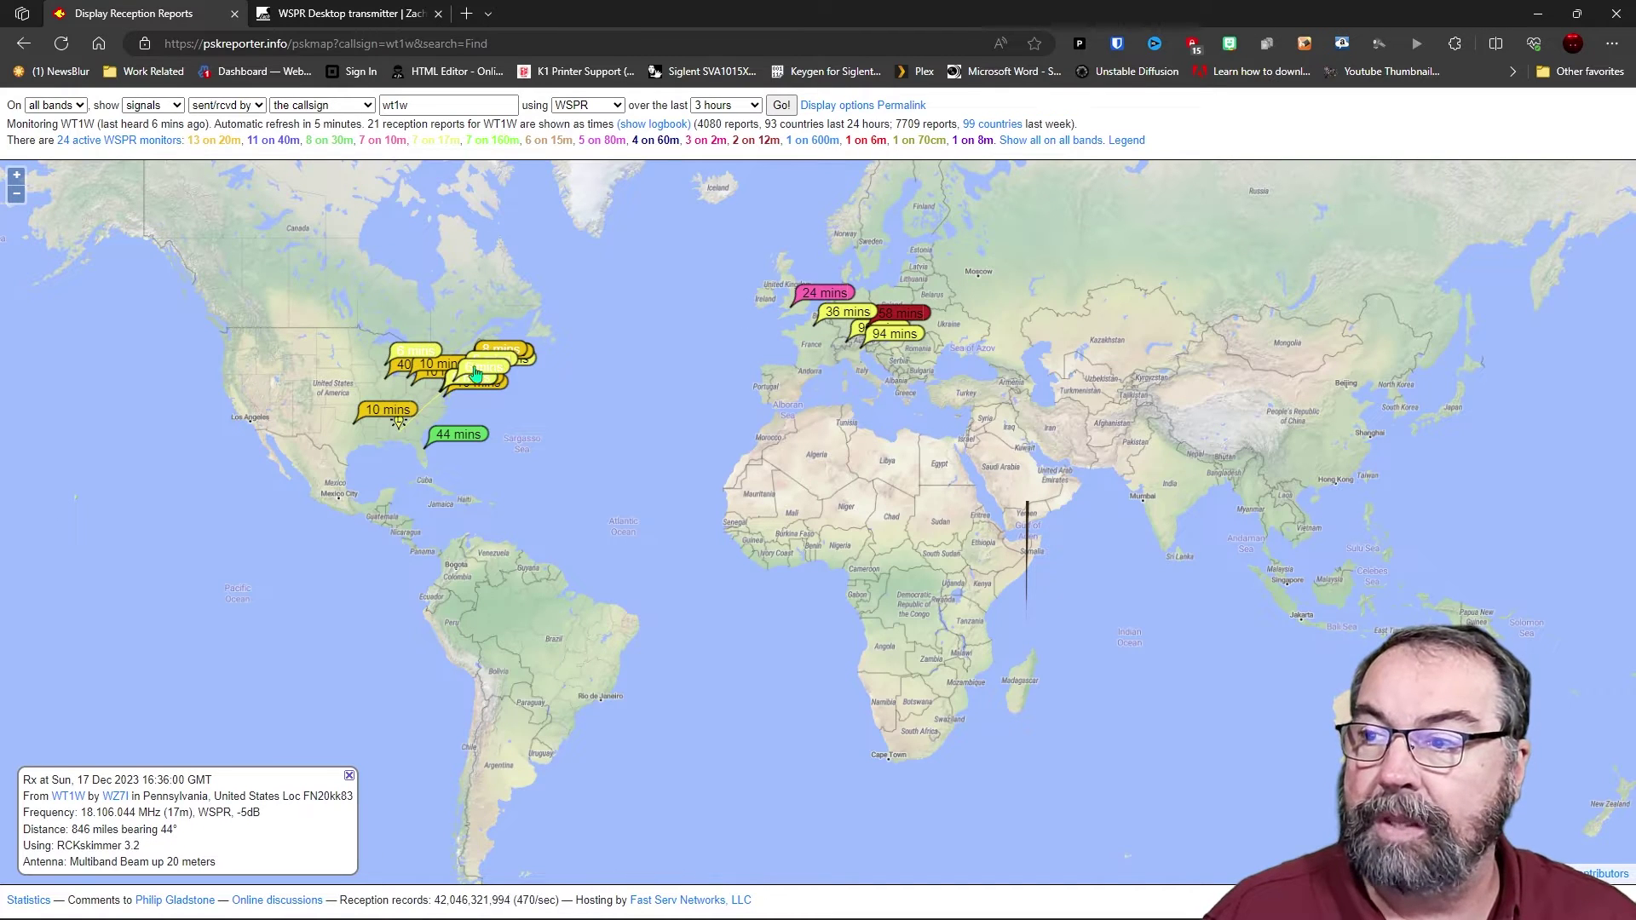
Step: Filter the reception map to the 20m band
left_click(73, 108)
left_click(52, 280)
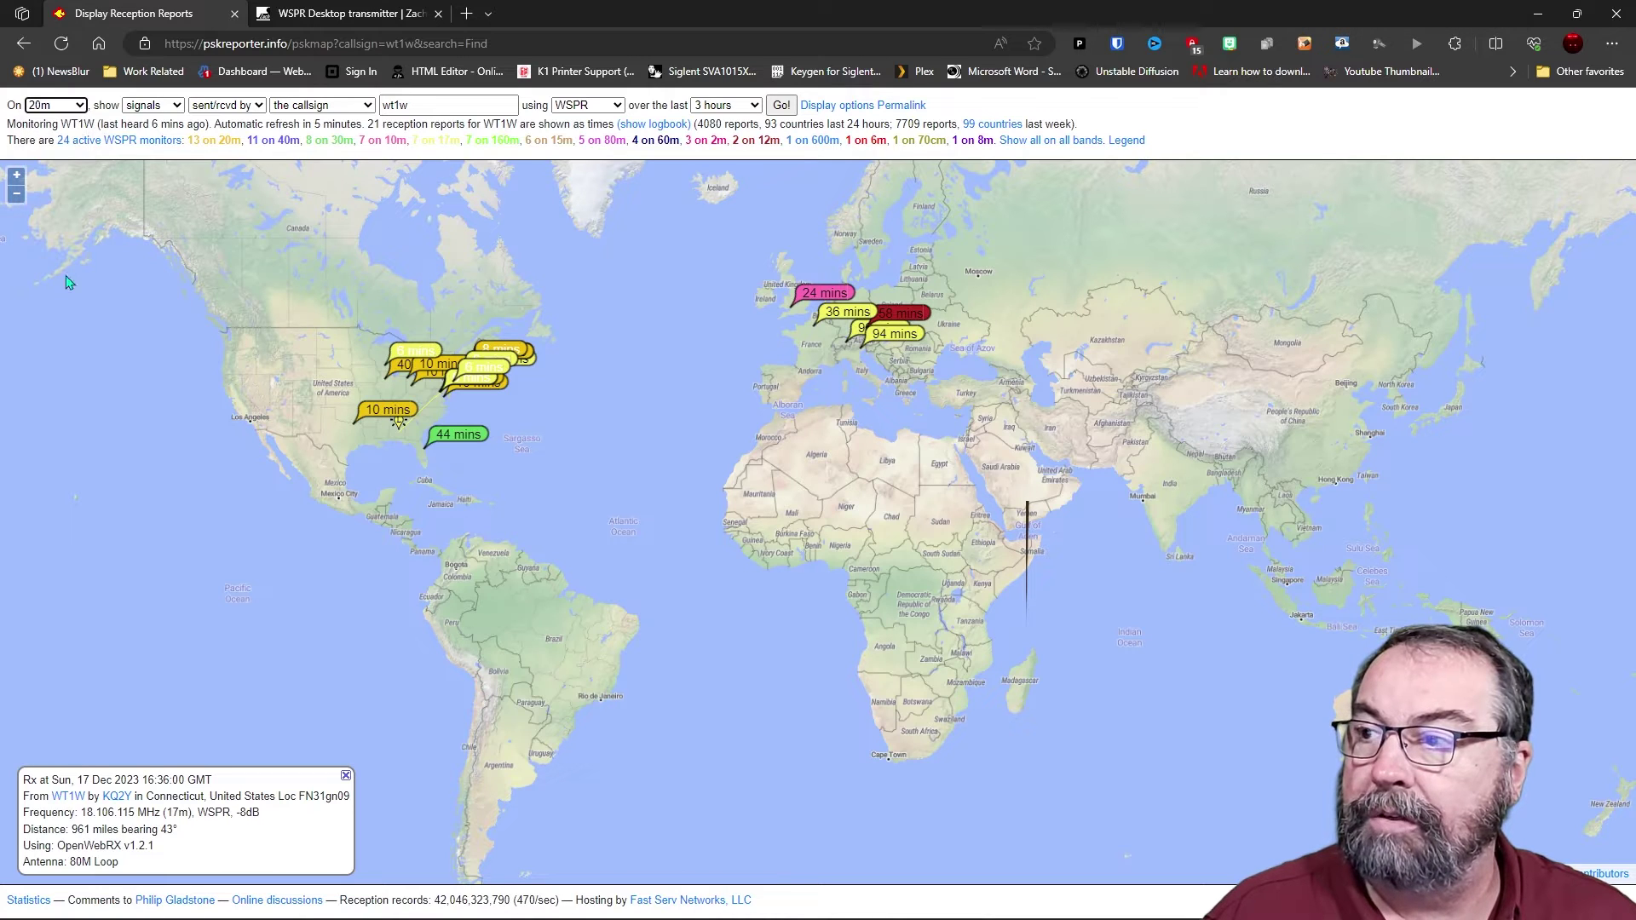
left_click(781, 106)
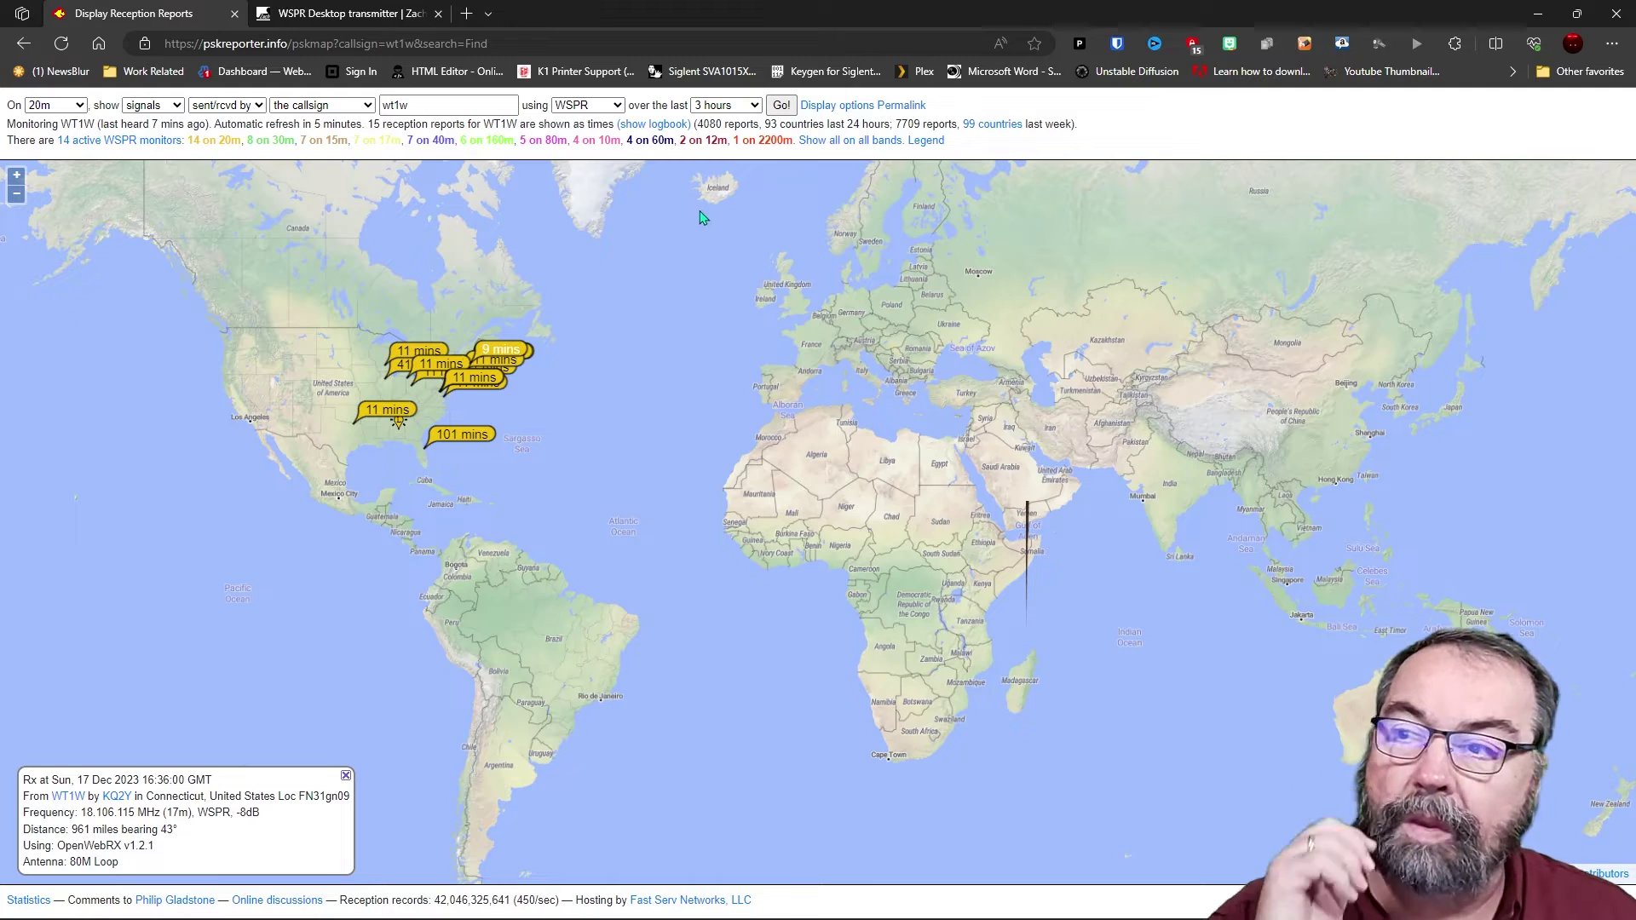
Step: Examine the 20m reception reports across the United States, including the New Hampshire and Illinois markers
left_click(478, 365)
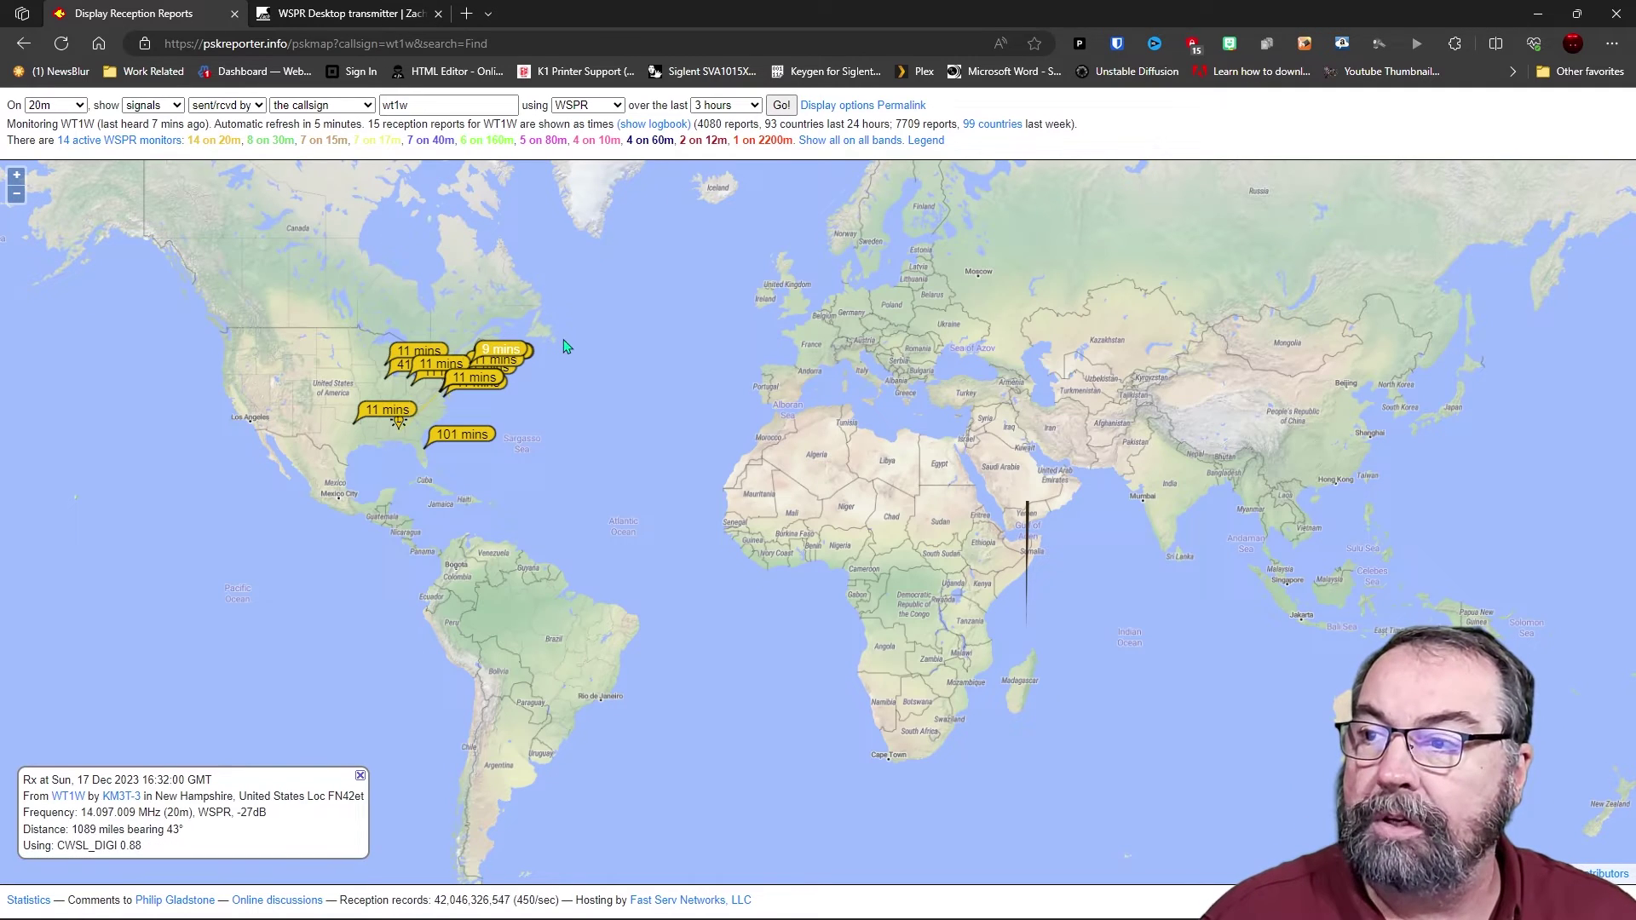
left_click(389, 376)
scroll(390, 379, "up", 1)
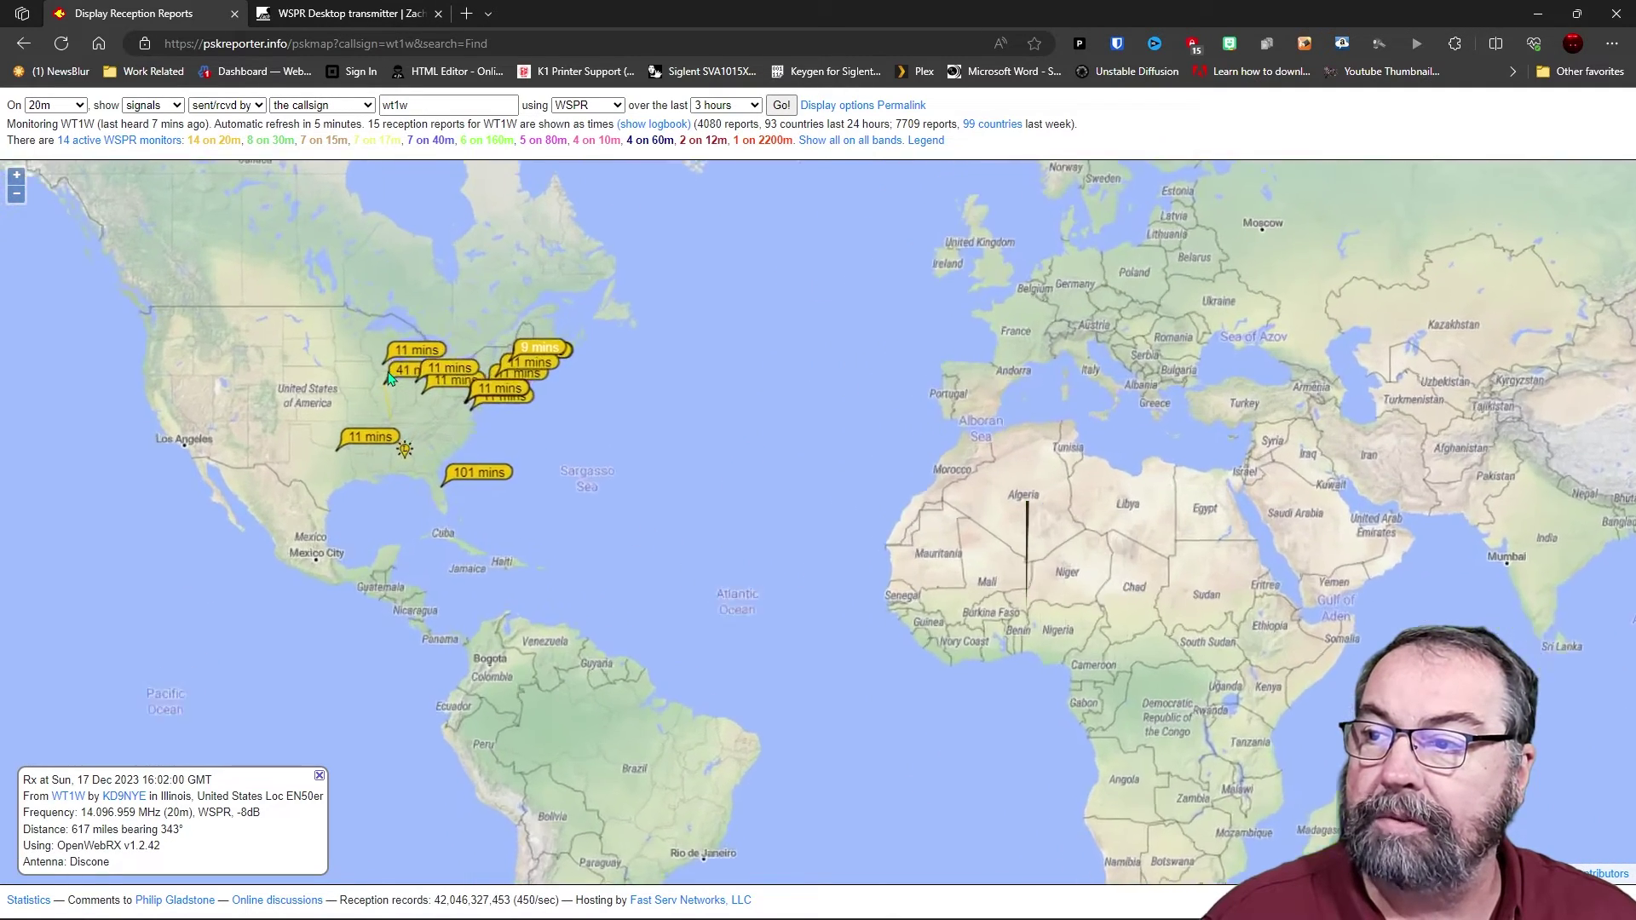
scroll(375, 400, "up", 2)
left_click_drag(366, 412, 621, 422)
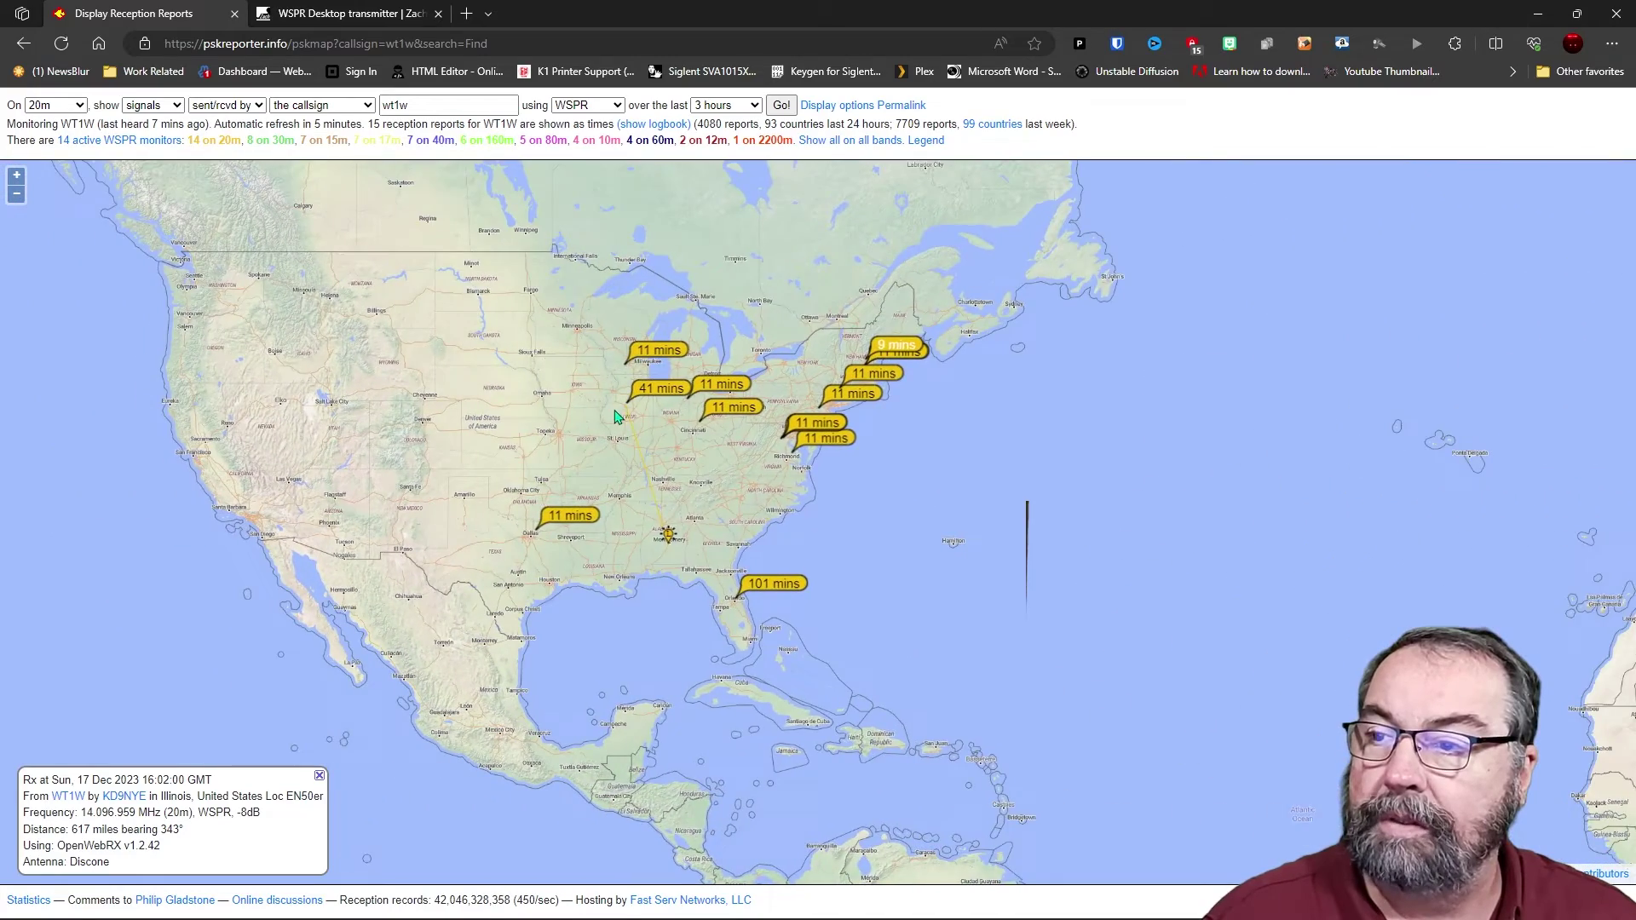
scroll(697, 415, "up", 1)
scroll(230, 367, "down", 1)
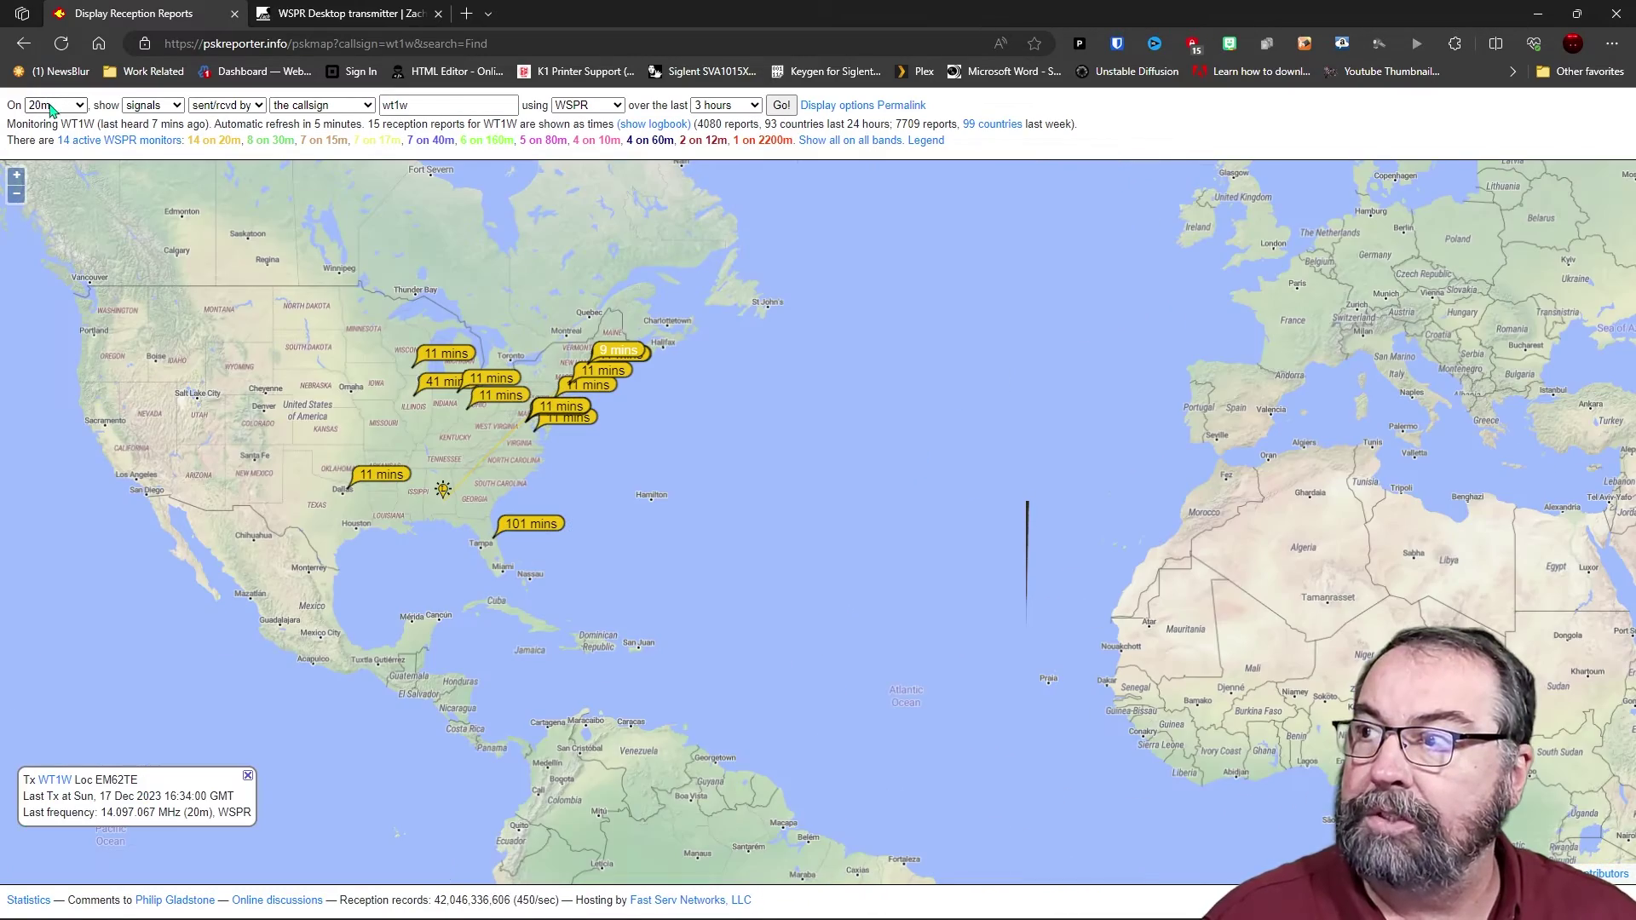
Step: Filter the reception map to the 10m band and inspect the report received in England
left_click(55, 104)
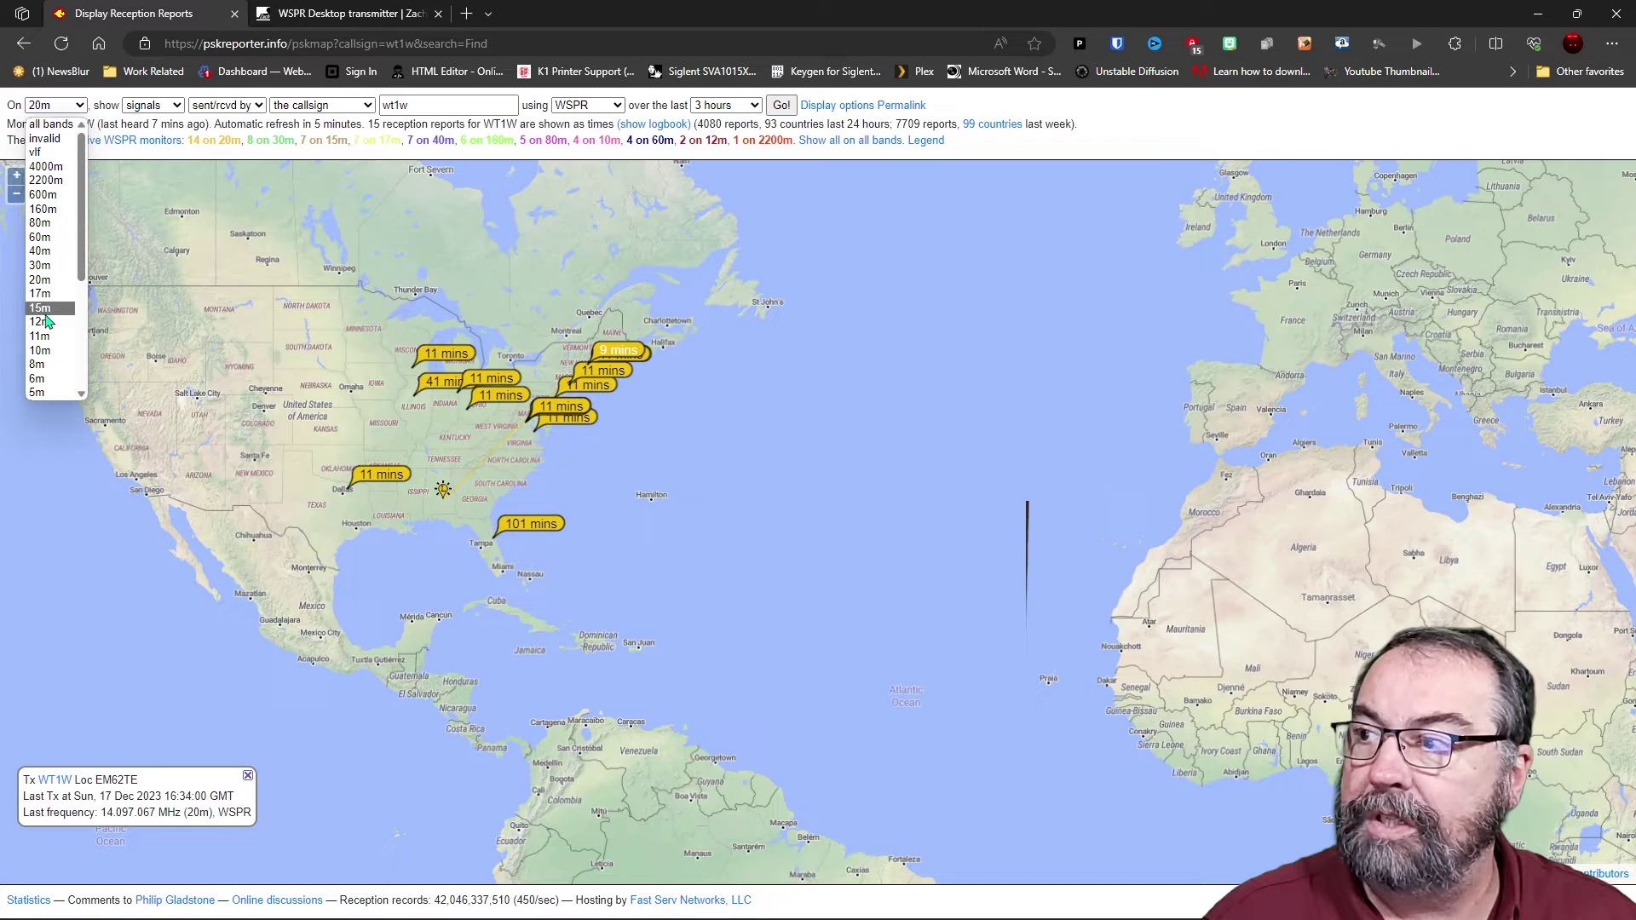
left_click(39, 350)
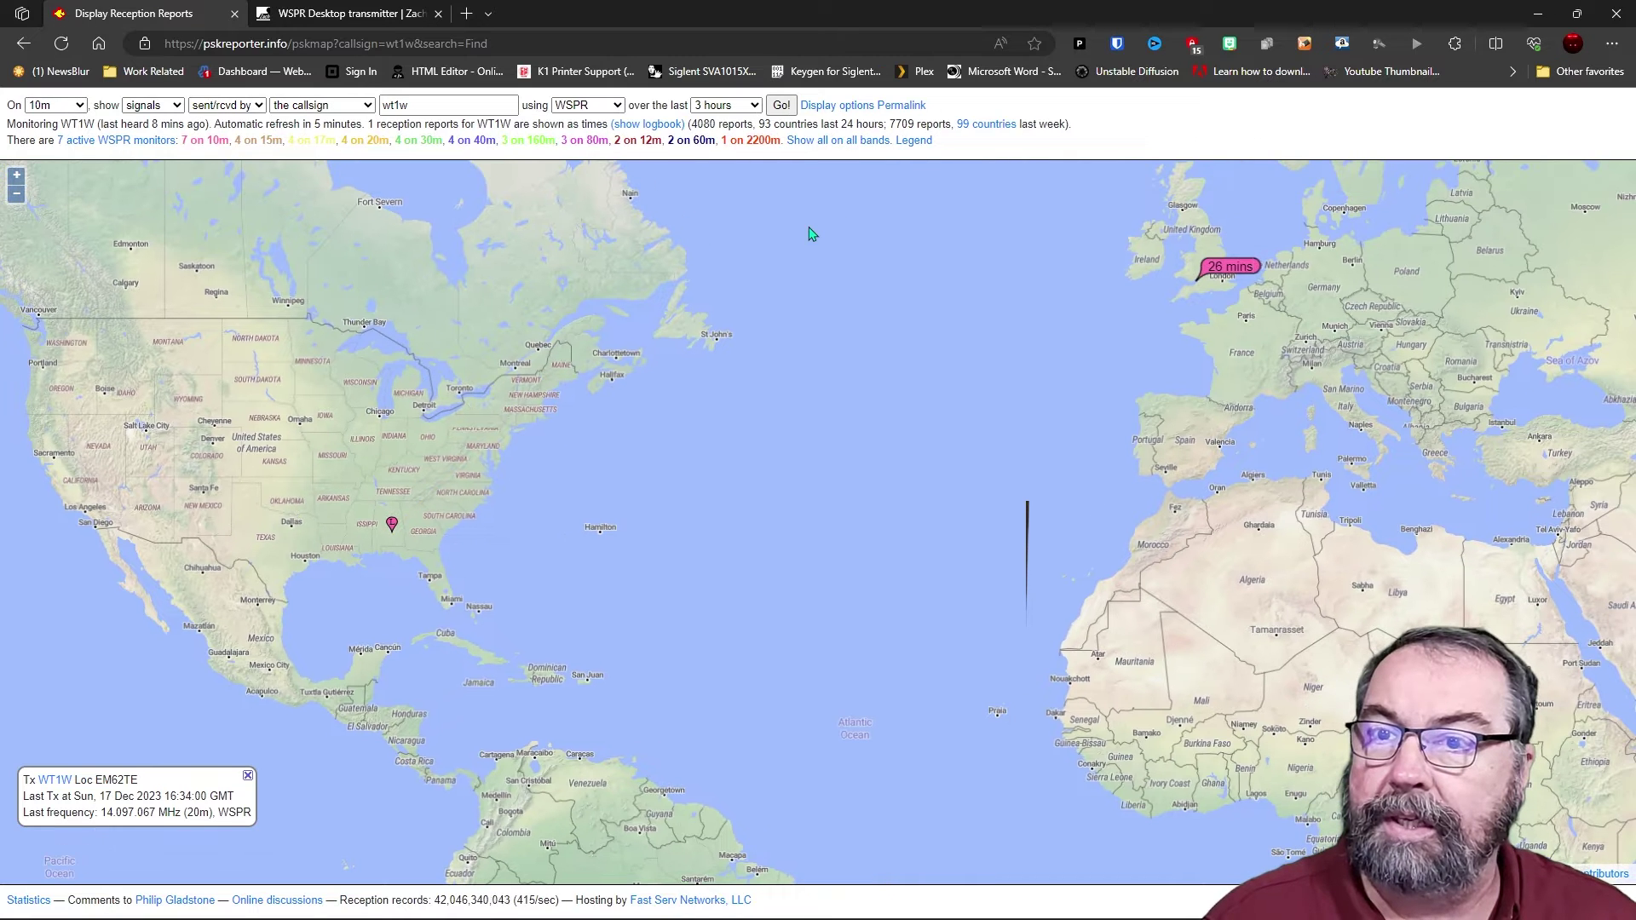
left_click(1225, 272)
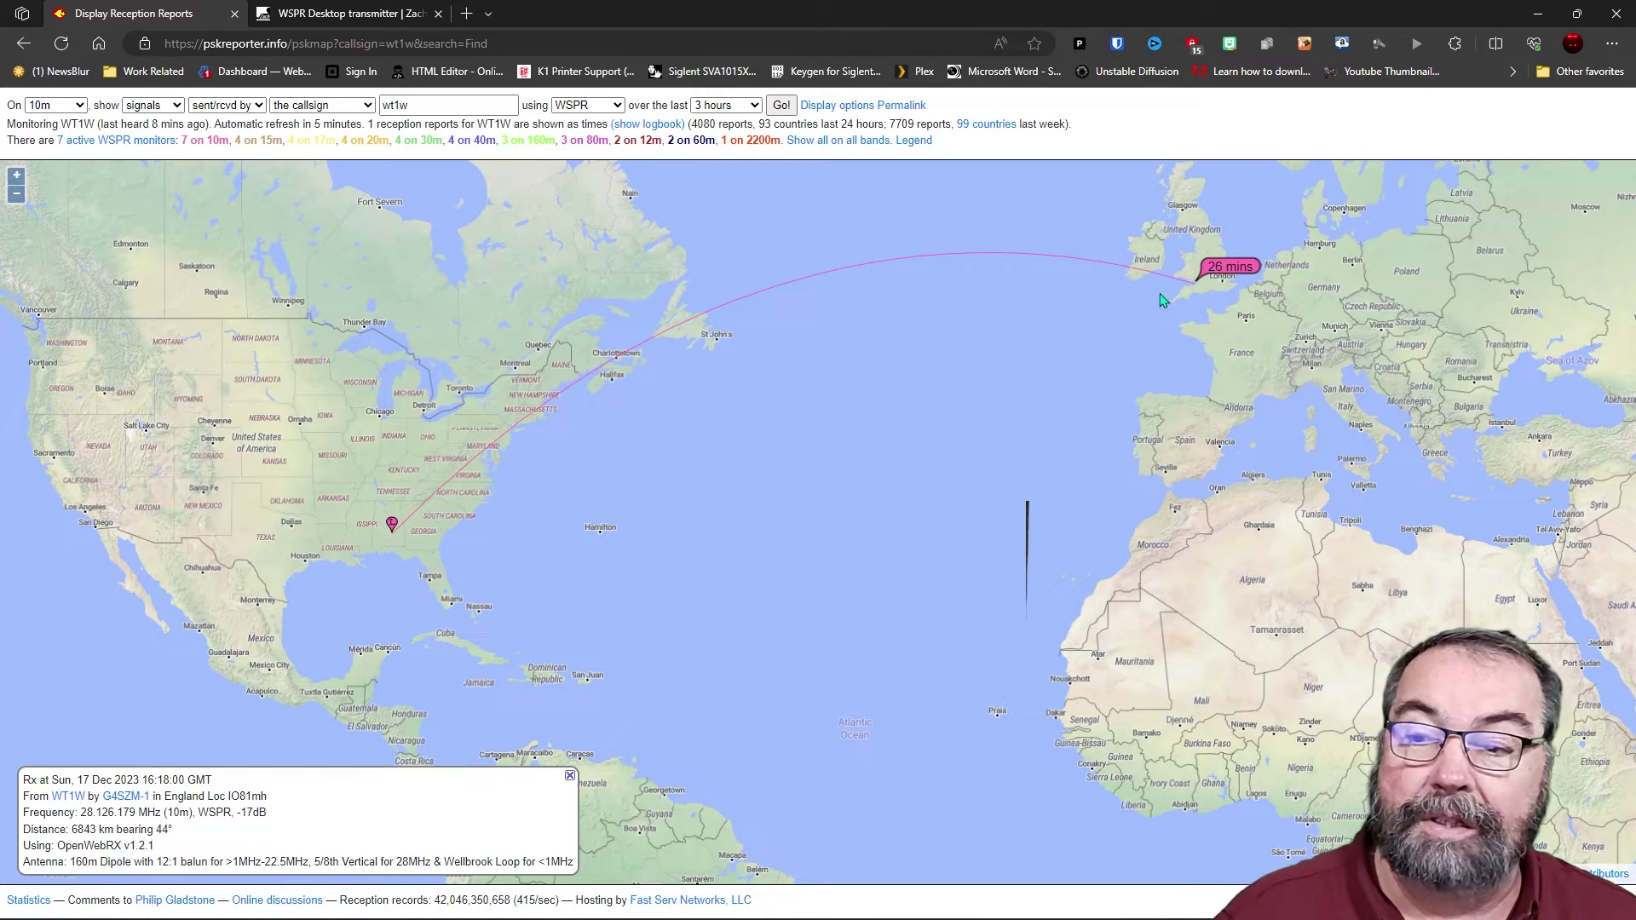
Step: Switch to ZachTek WSPR Transmitter Configuration, read the information on the band coordinated schedule and select that transmit schedule
left_click(690, 903)
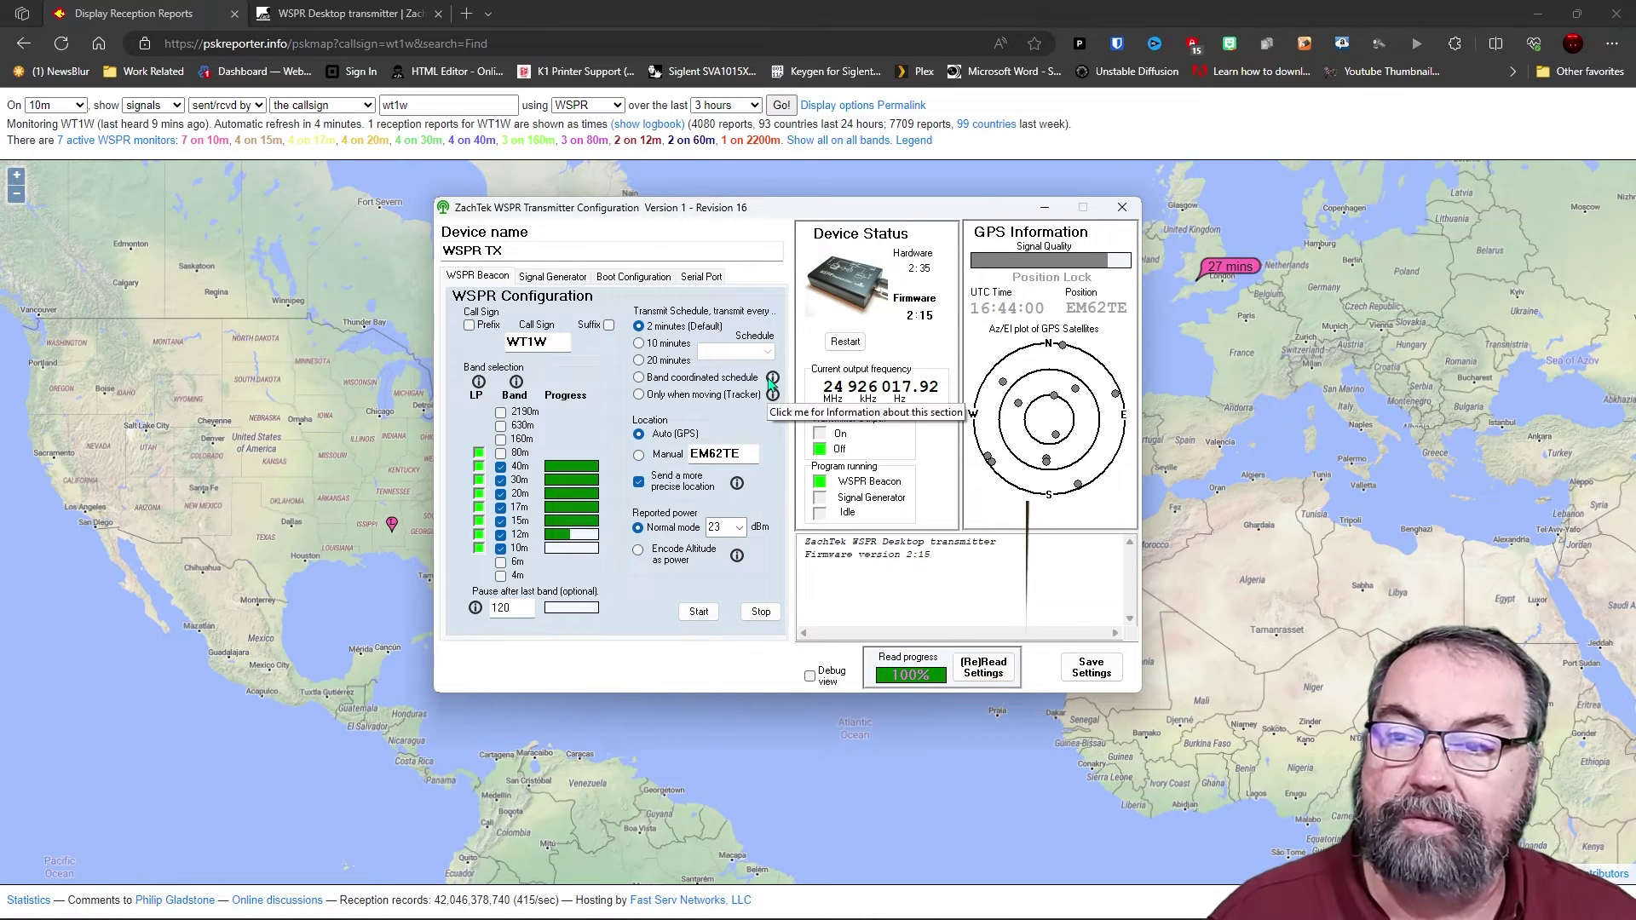
left_click(772, 378)
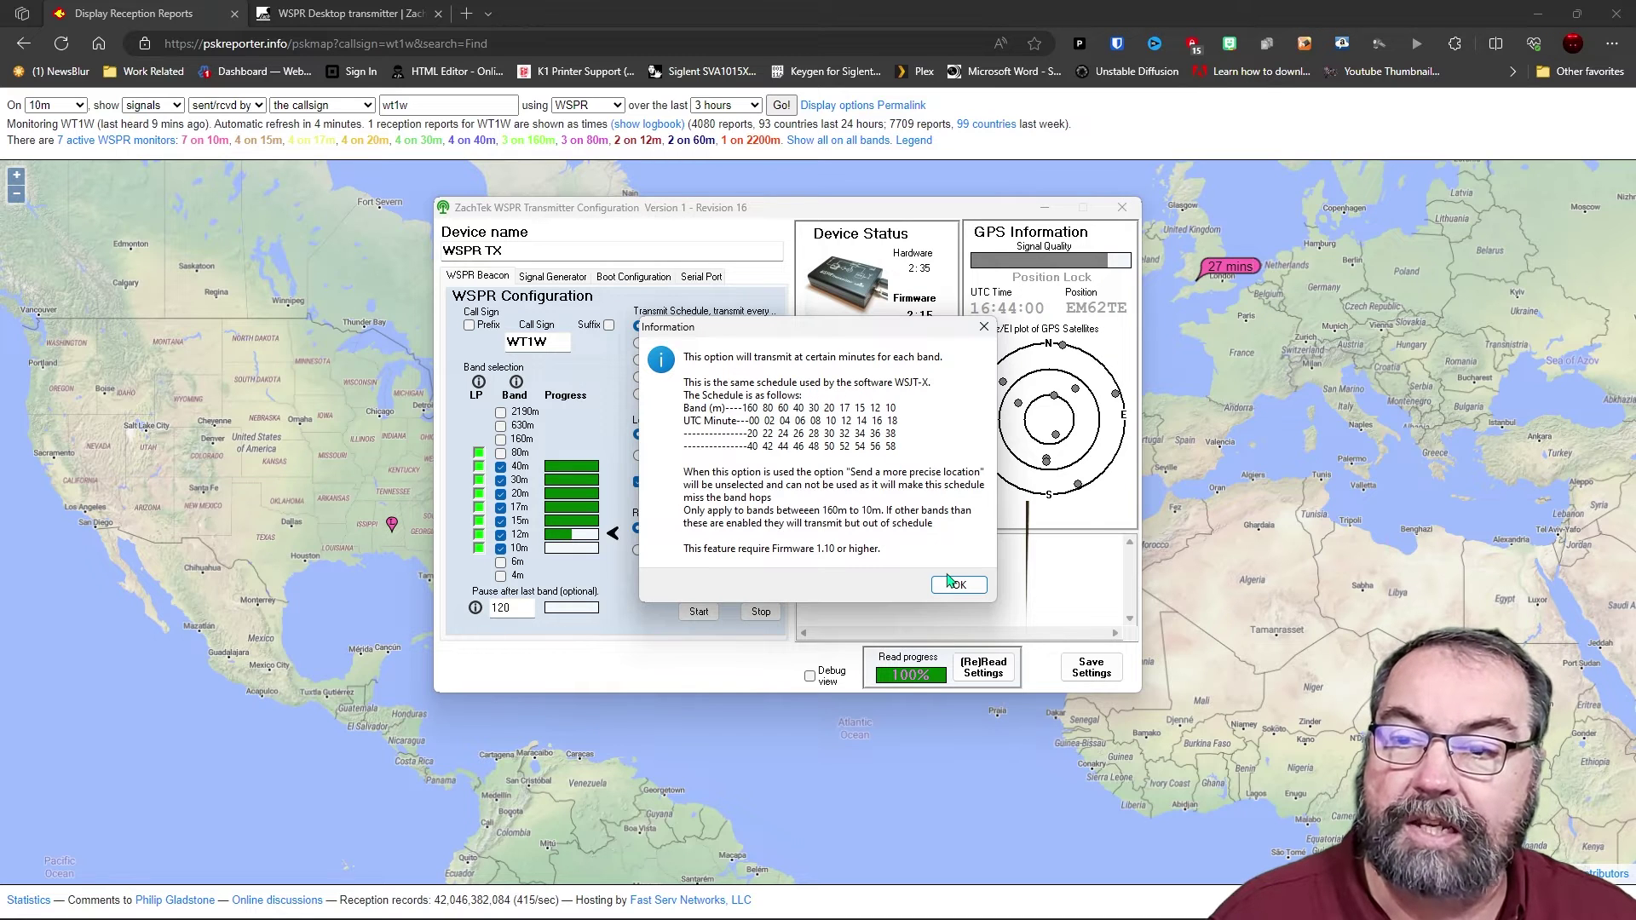
left_click(959, 585)
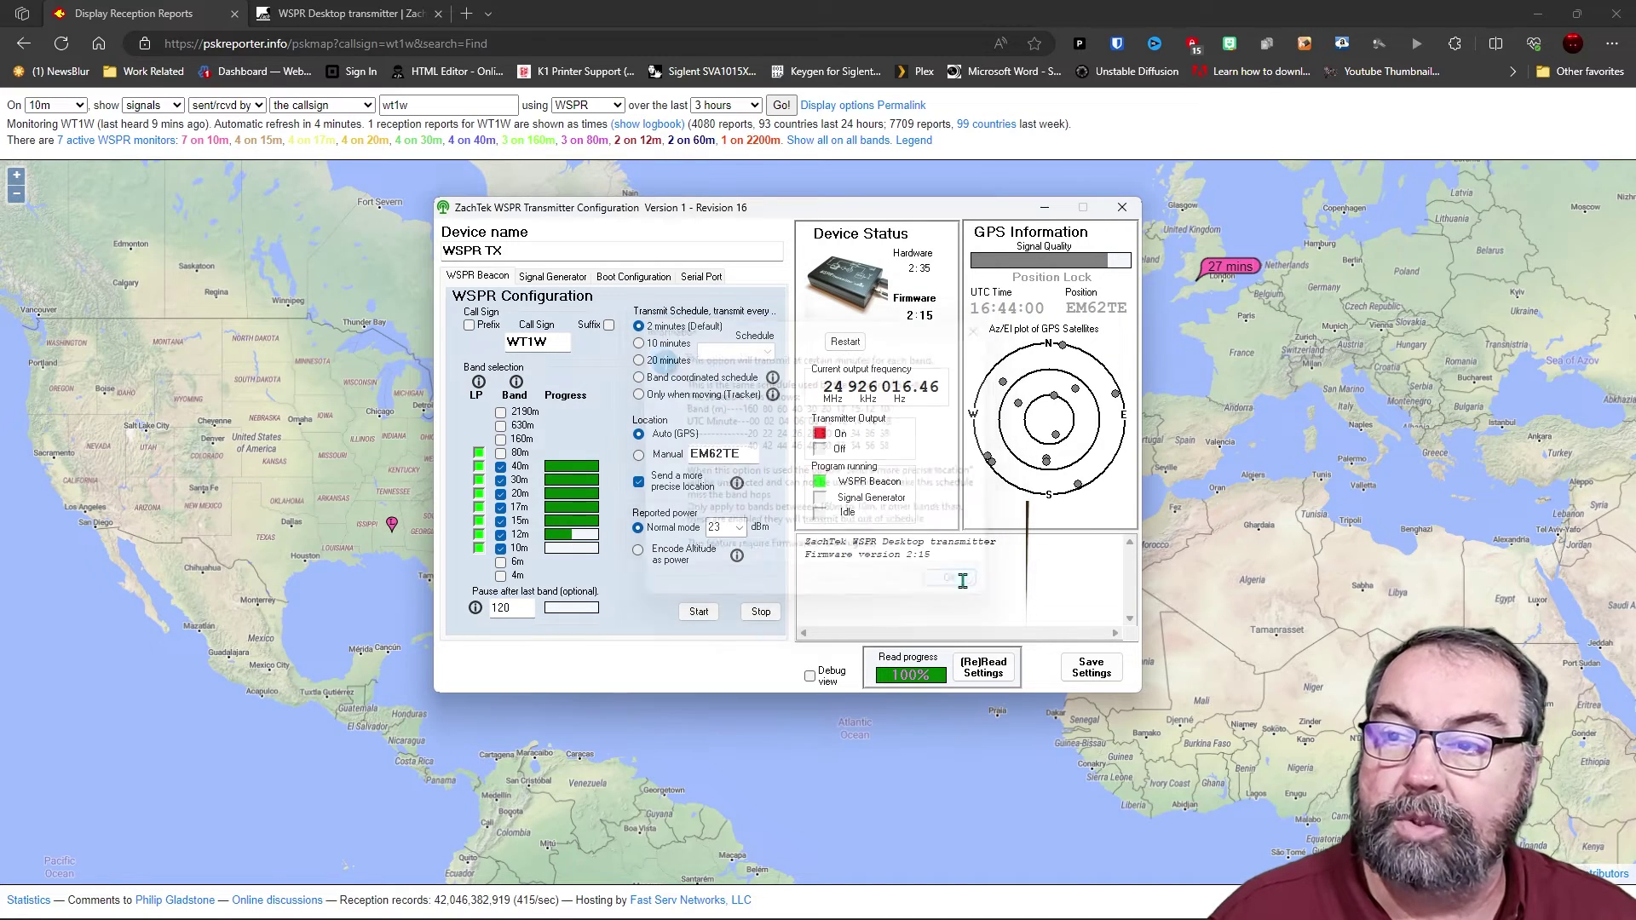
left_click(639, 377)
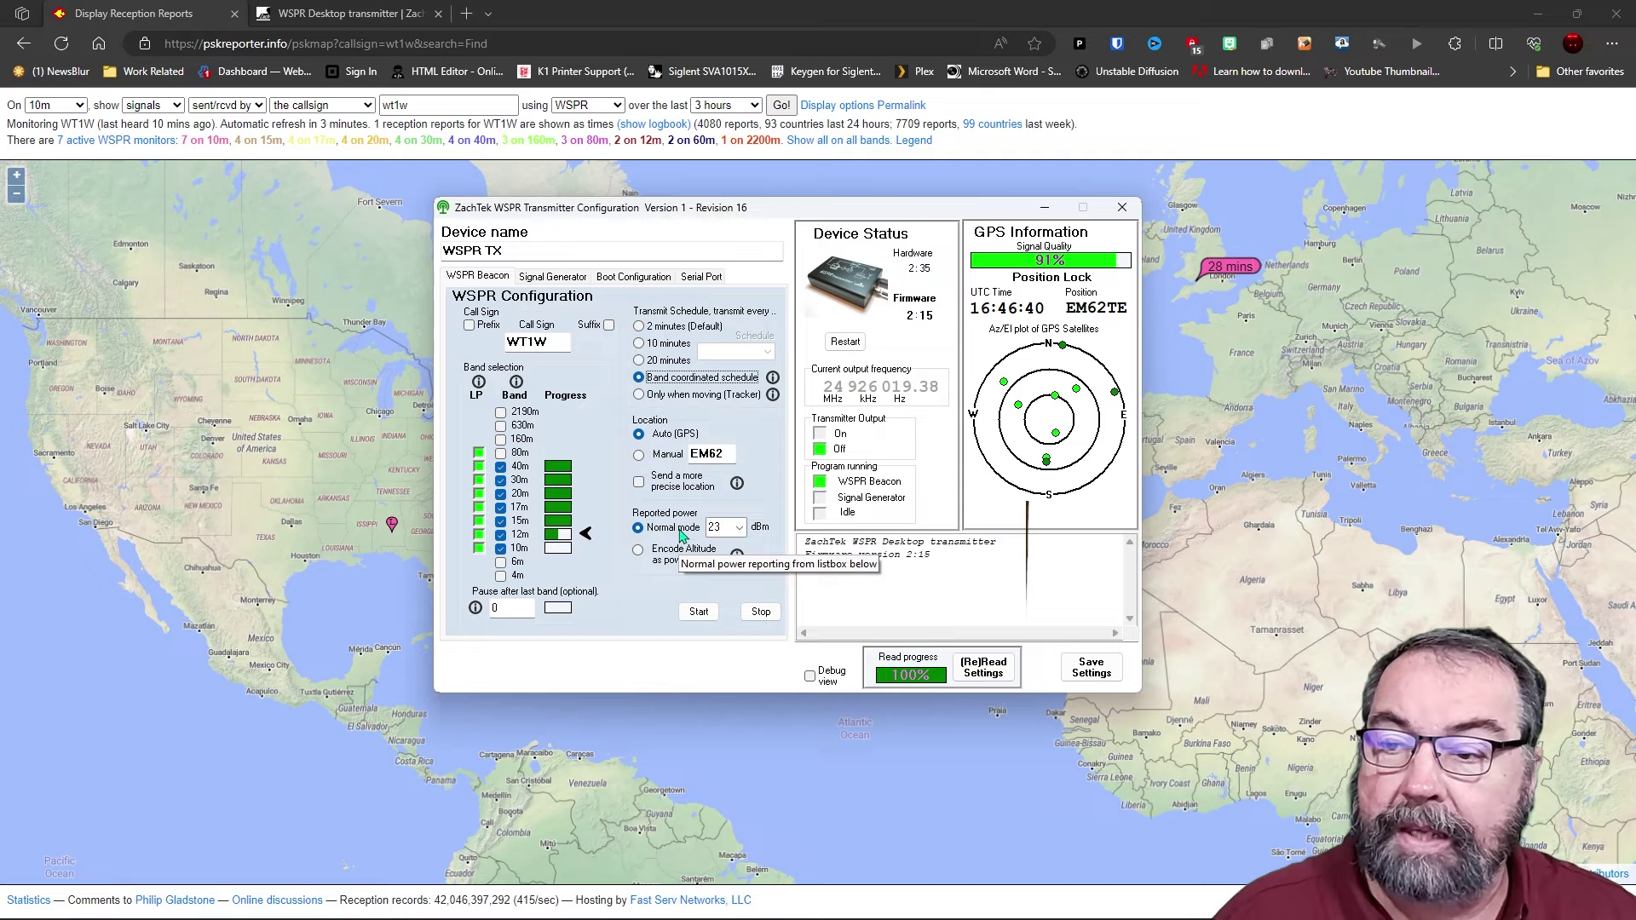
Step: Review the transmitter's reported power field and its Signal Generator, Boot Configuration and Serial Port settings
left_click(719, 528)
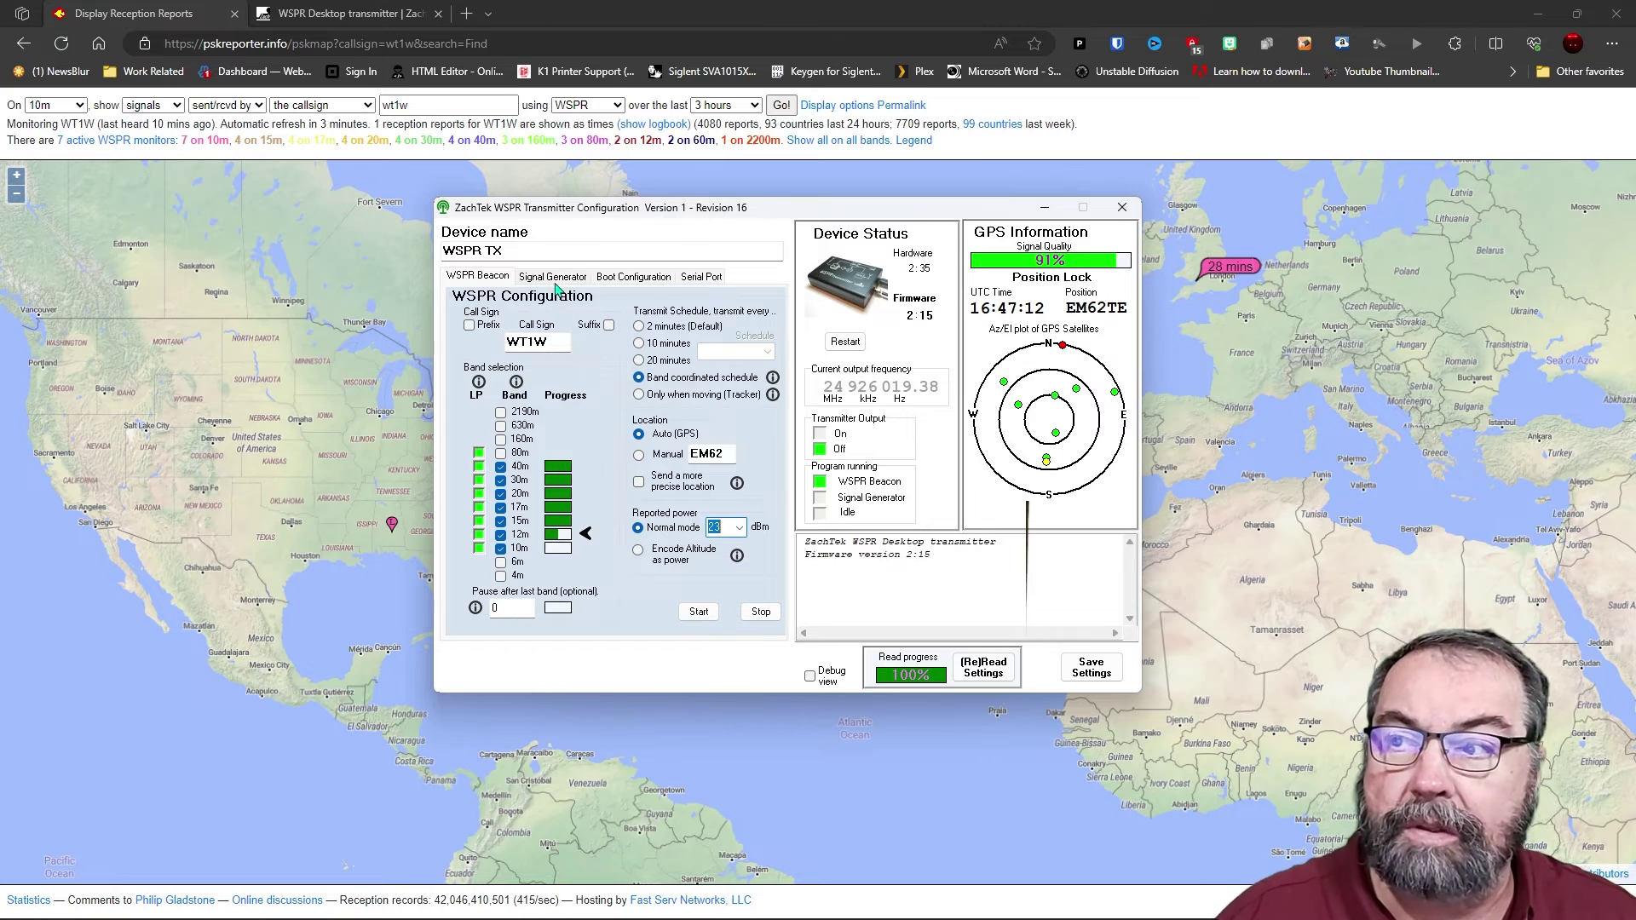
left_click(554, 278)
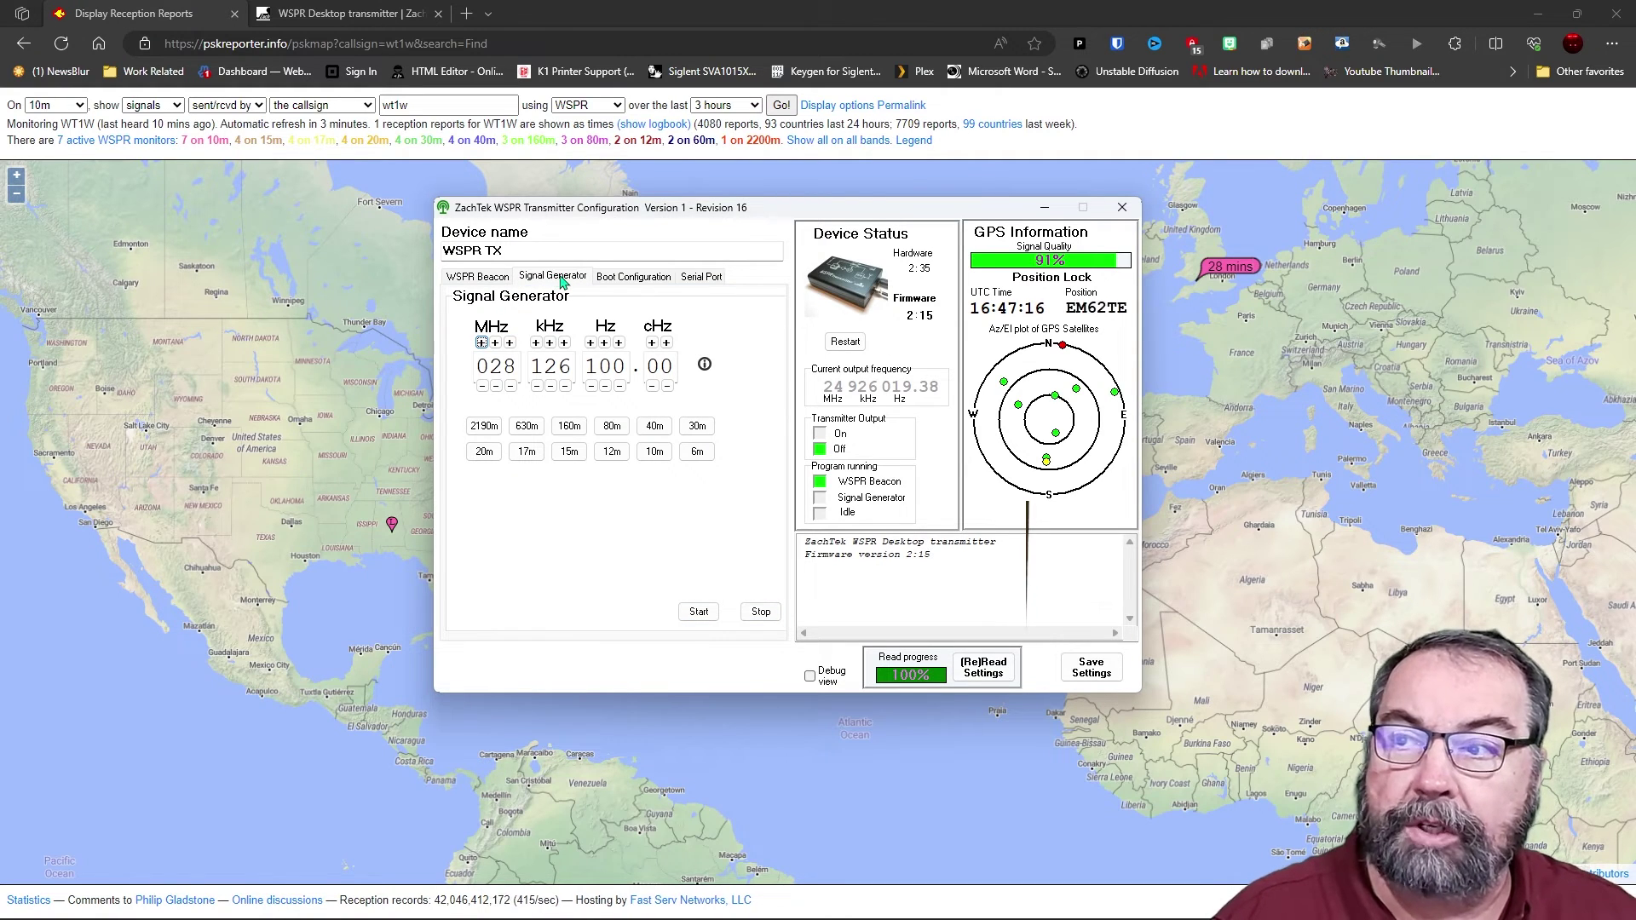
left_click(621, 279)
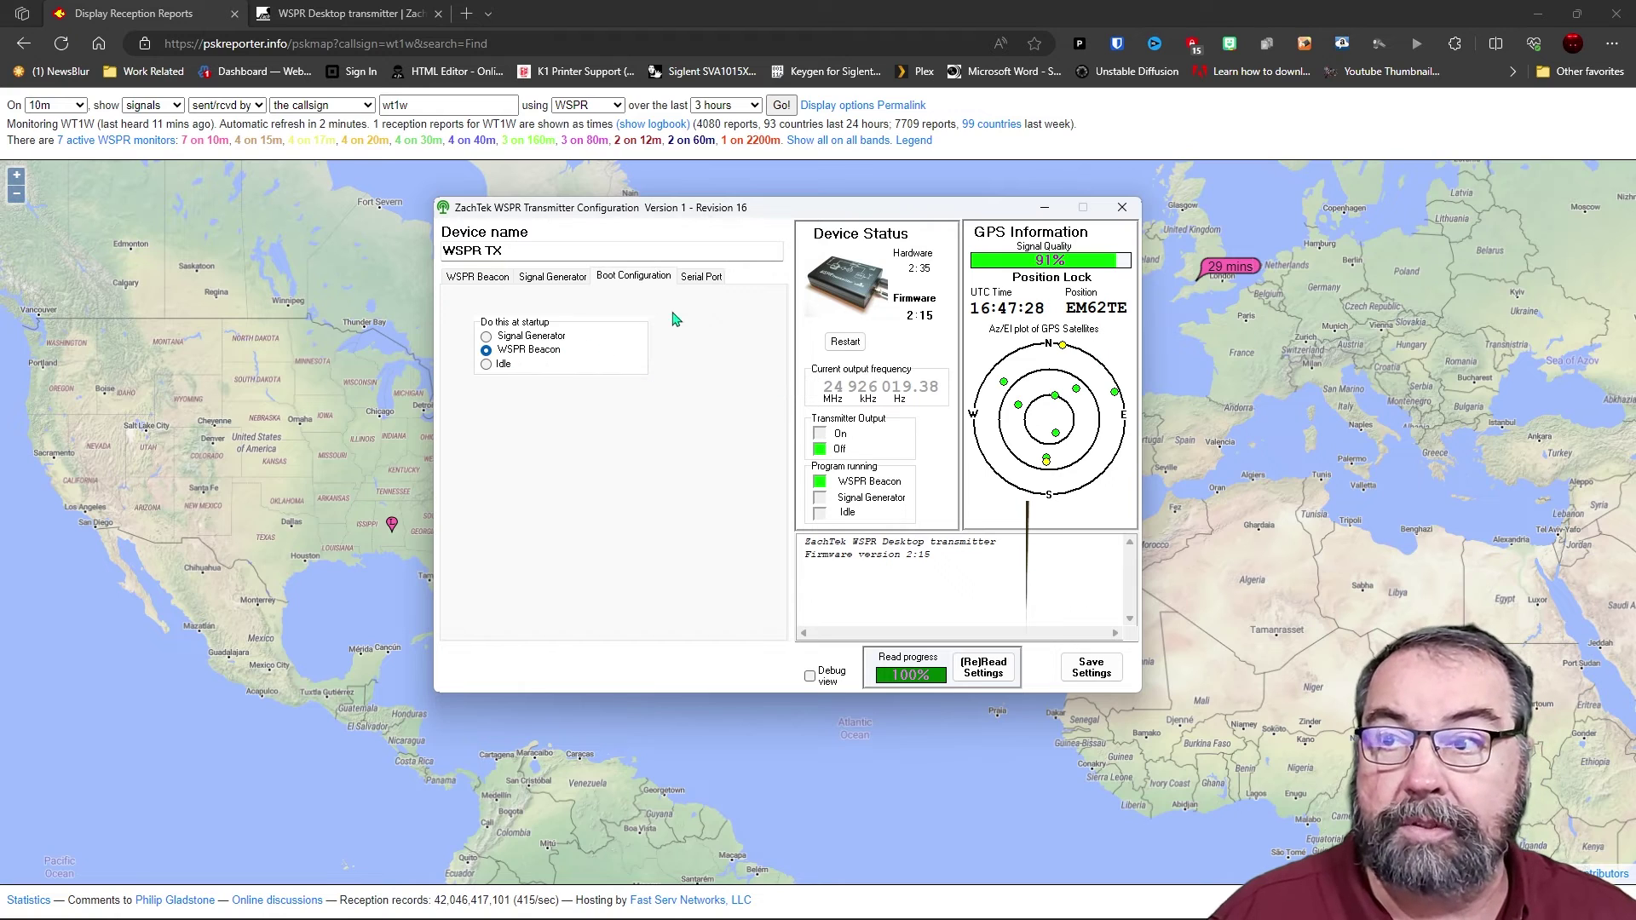
left_click(707, 283)
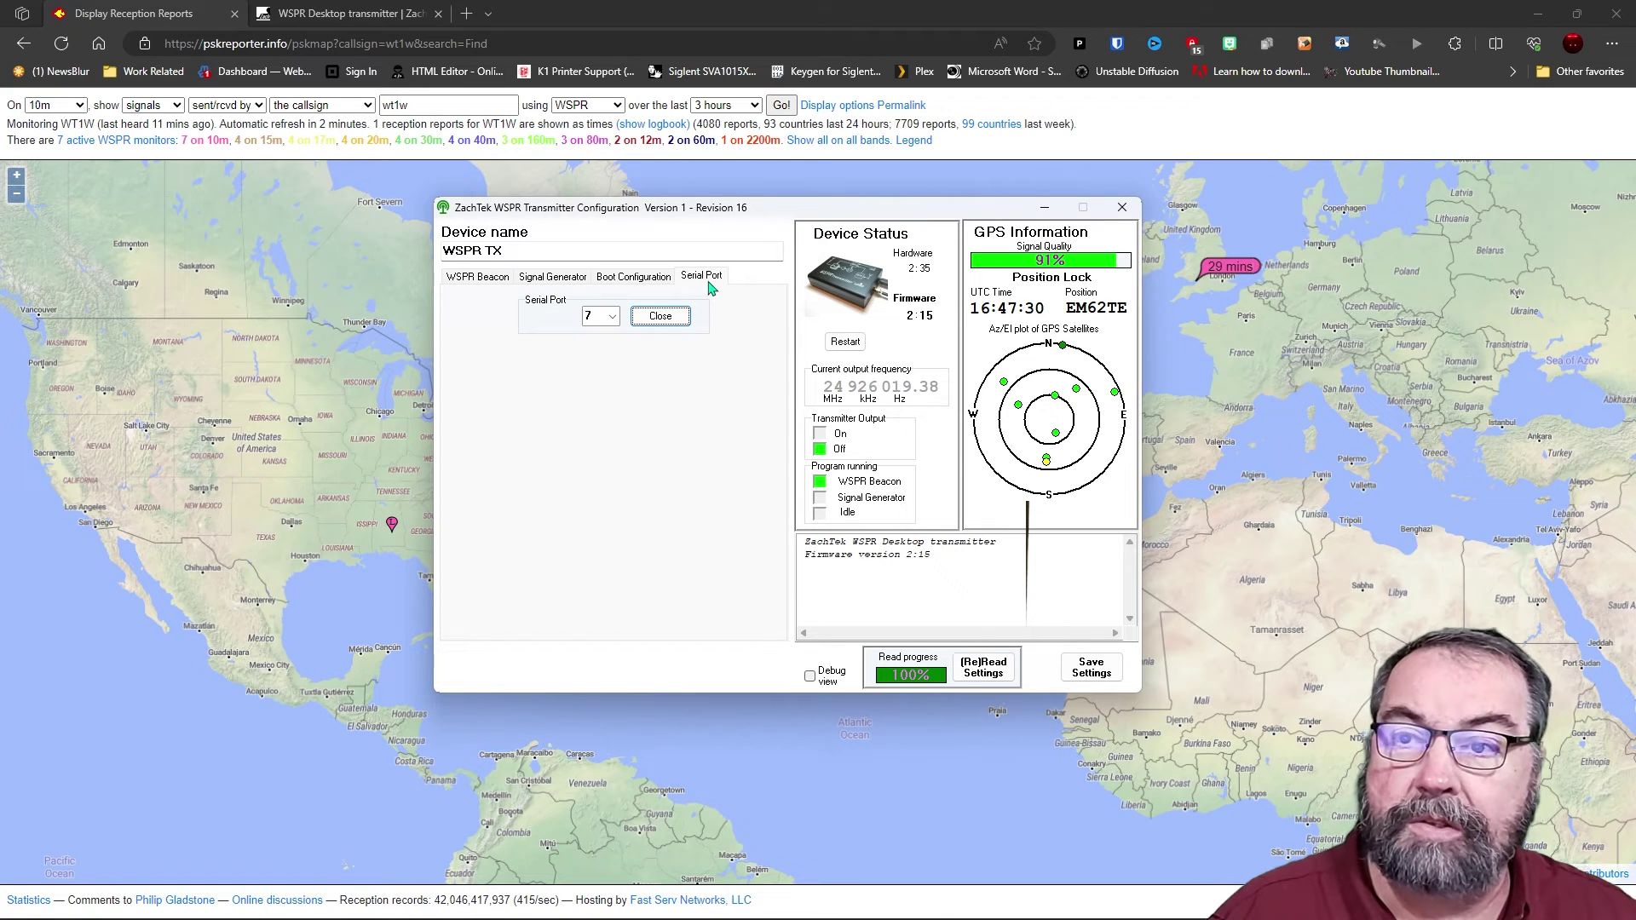